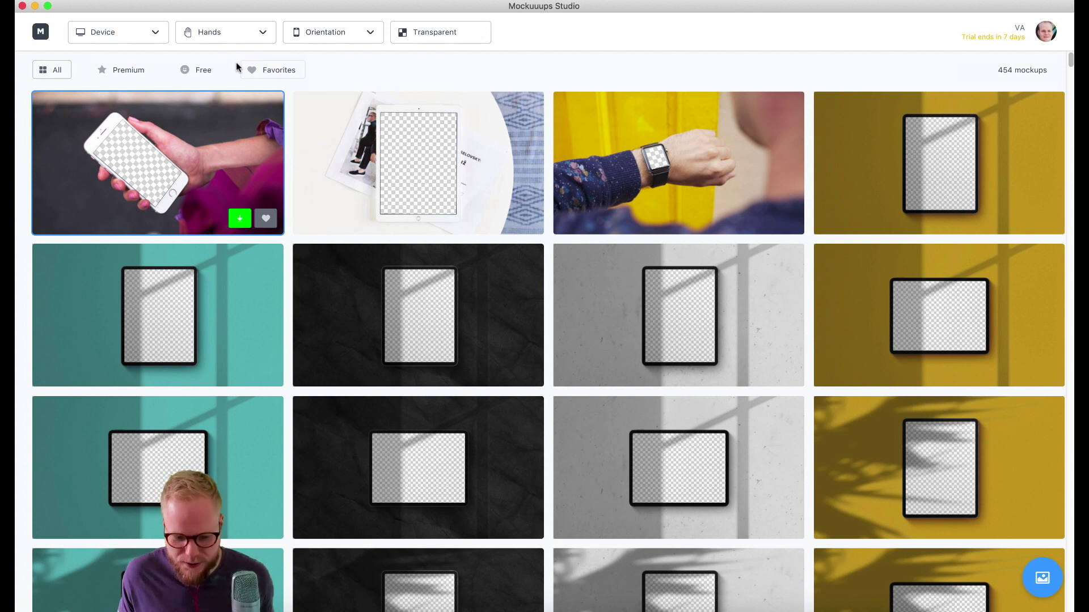
Step: Look through the free and premium mockups and return to the full mockup list
click(203, 73)
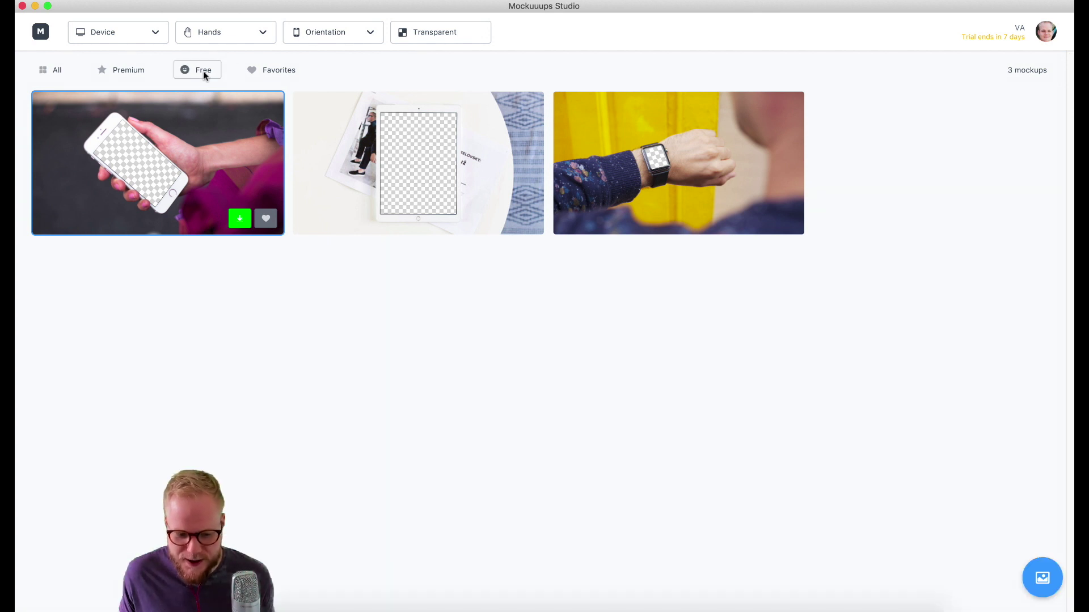
click(119, 71)
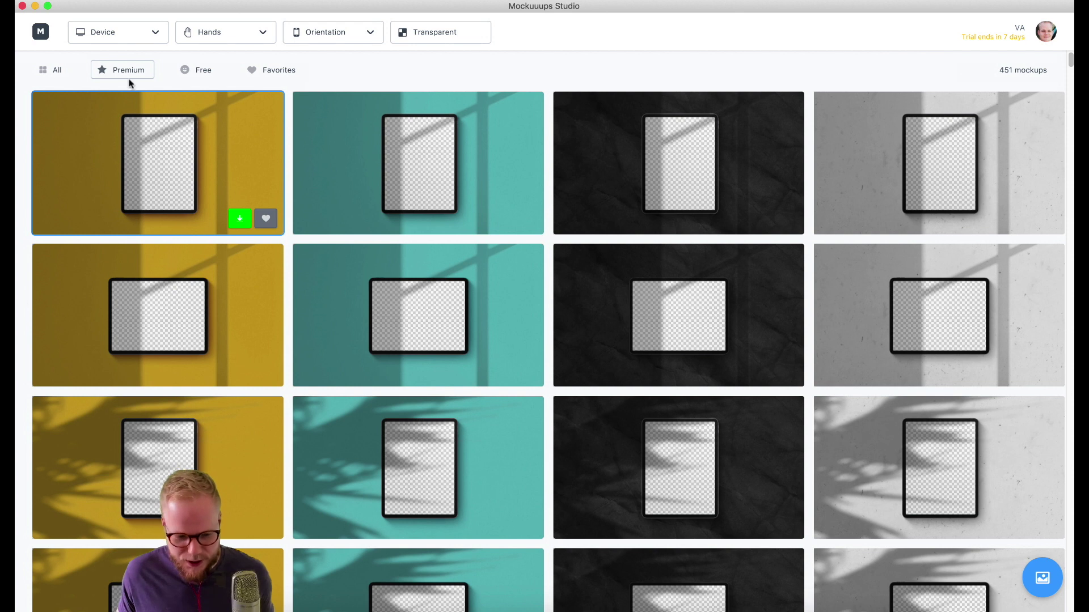
click(38, 70)
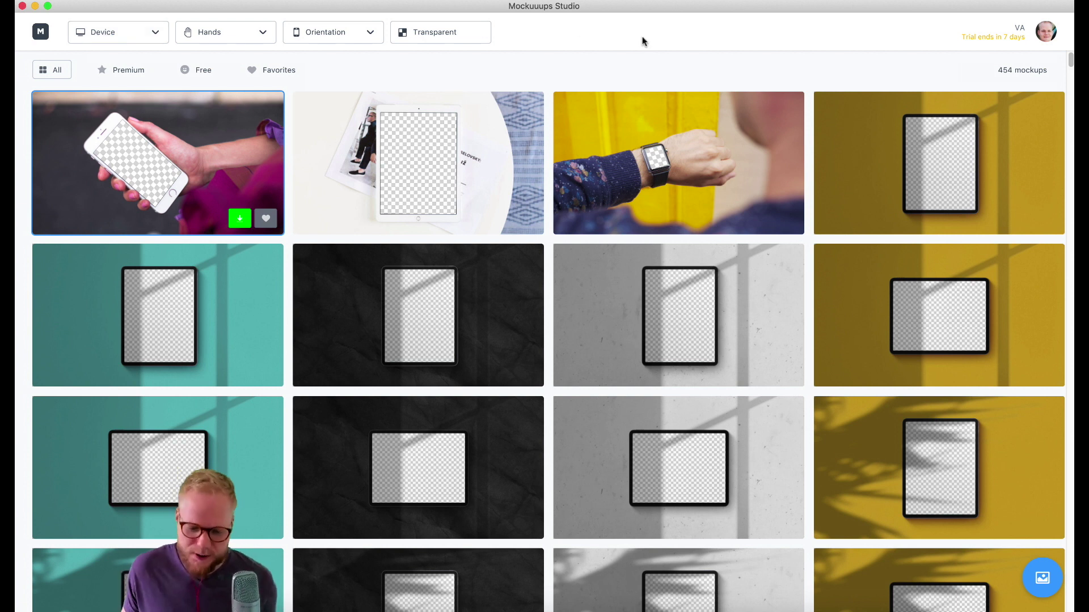
Step: Open the screens panel, try the sample screen on the mockups and remove it again
click(1042, 578)
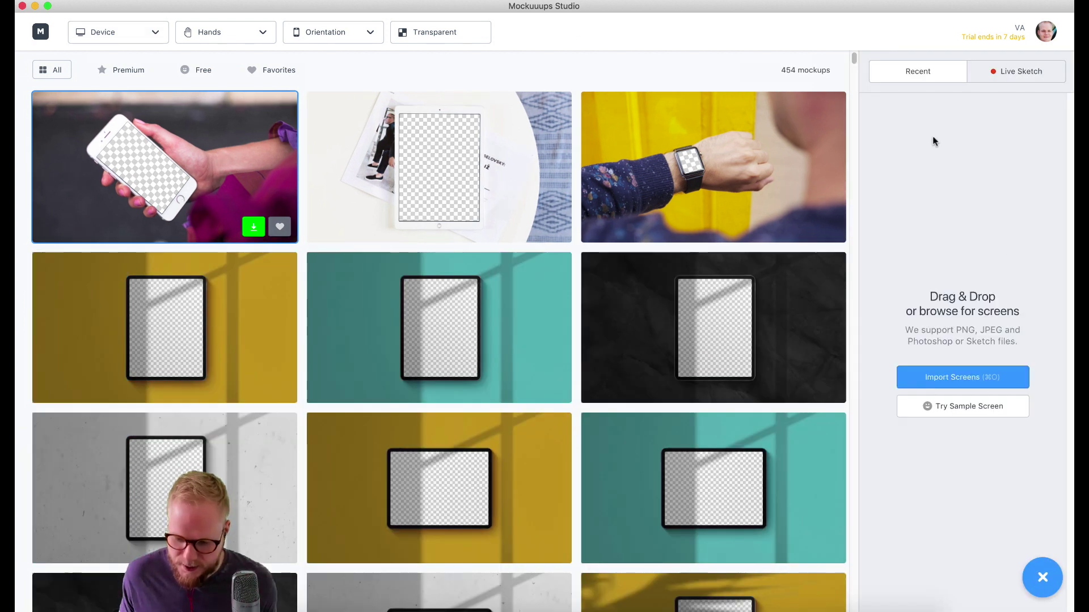
click(969, 405)
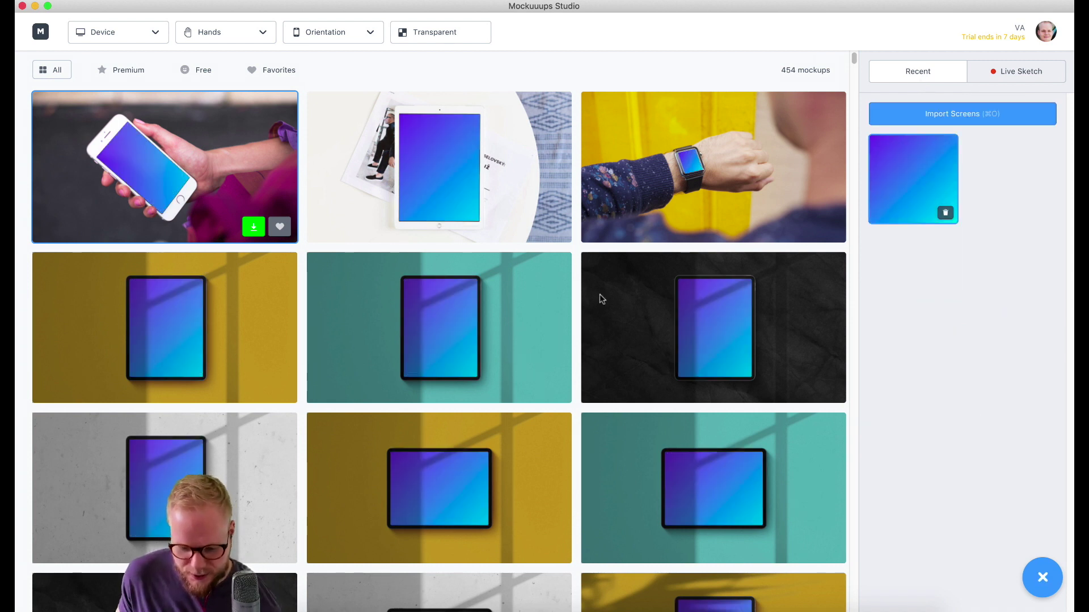
click(945, 213)
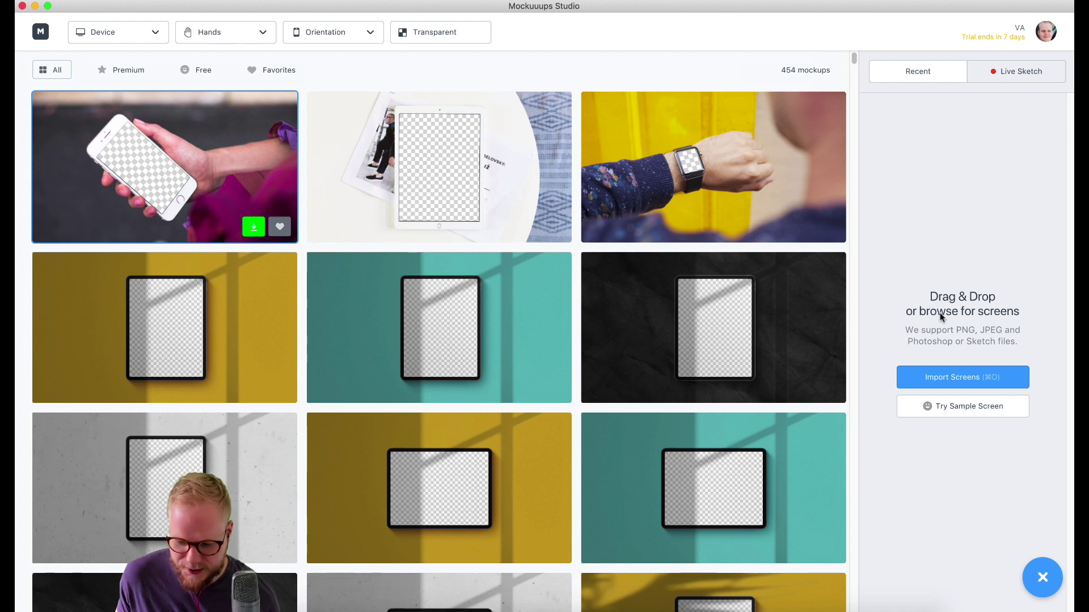
Step: Import the four app screens and apply the activity profile screen to the mockups
click(959, 375)
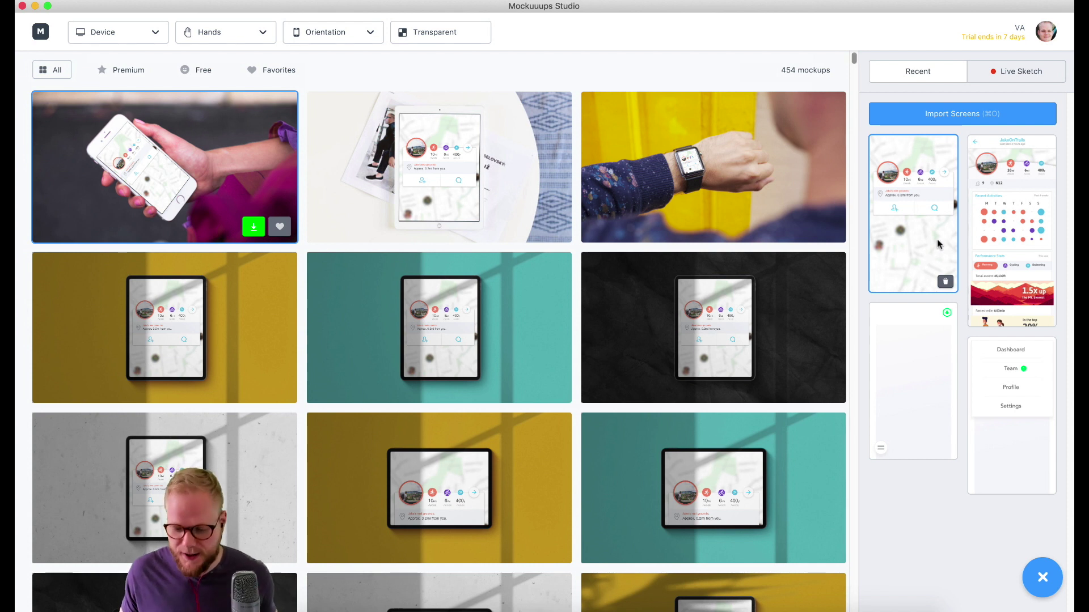
click(943, 379)
click(996, 400)
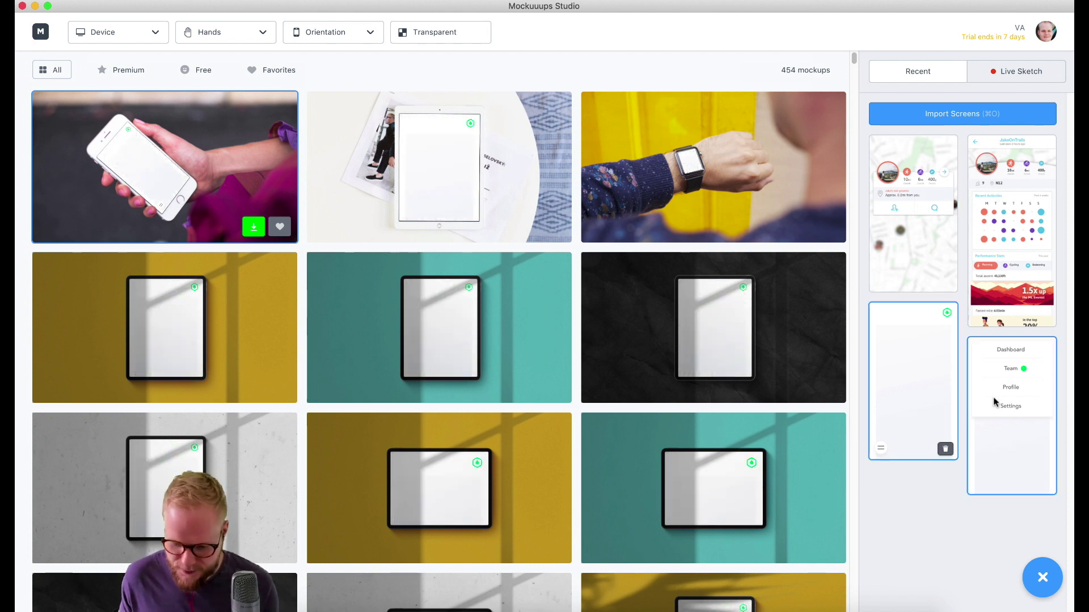
click(1001, 269)
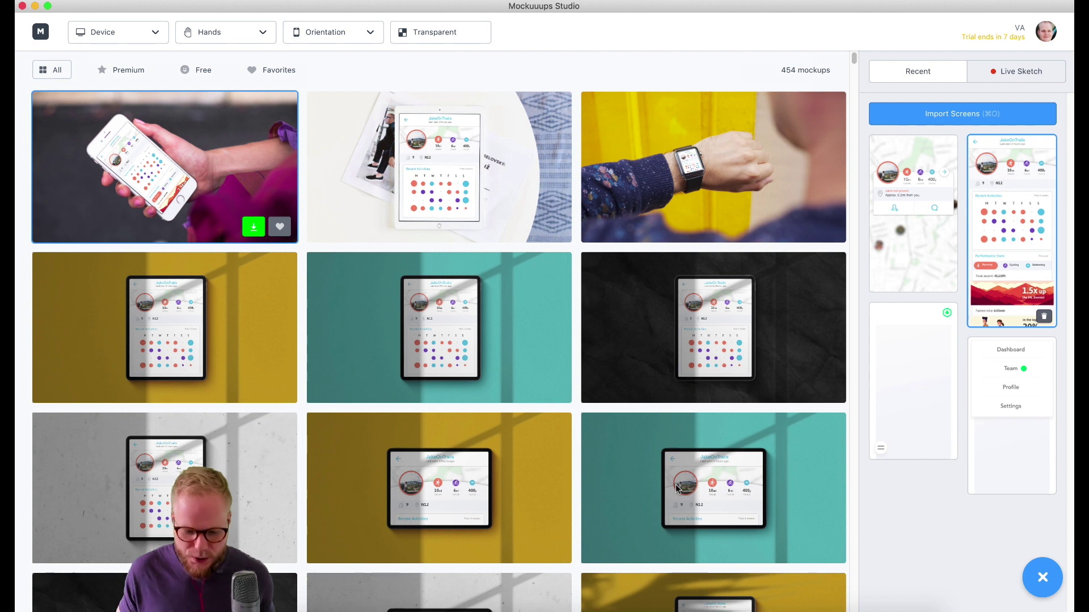
Step: Preview the Apple Watch on yellow background mockup with the activity profile and map screens, and return to the gallery
click(709, 226)
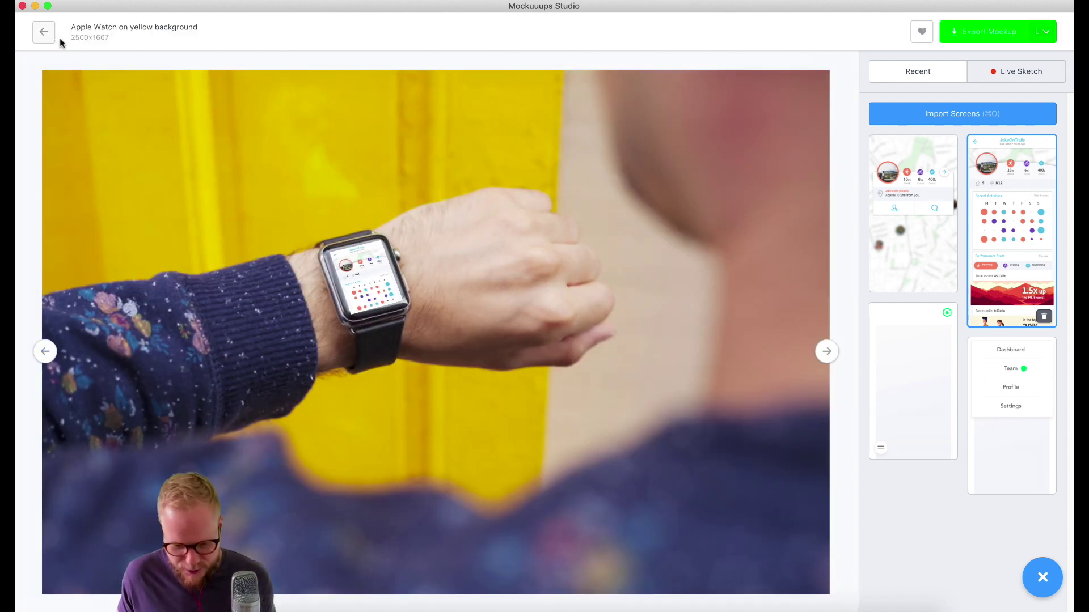
click(44, 33)
click(732, 199)
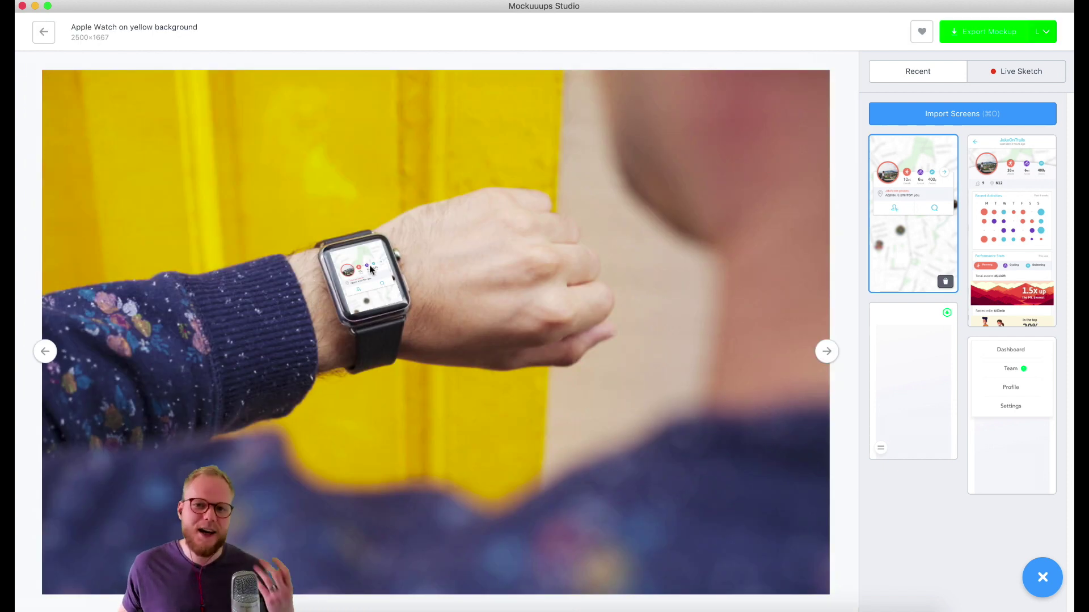
click(44, 33)
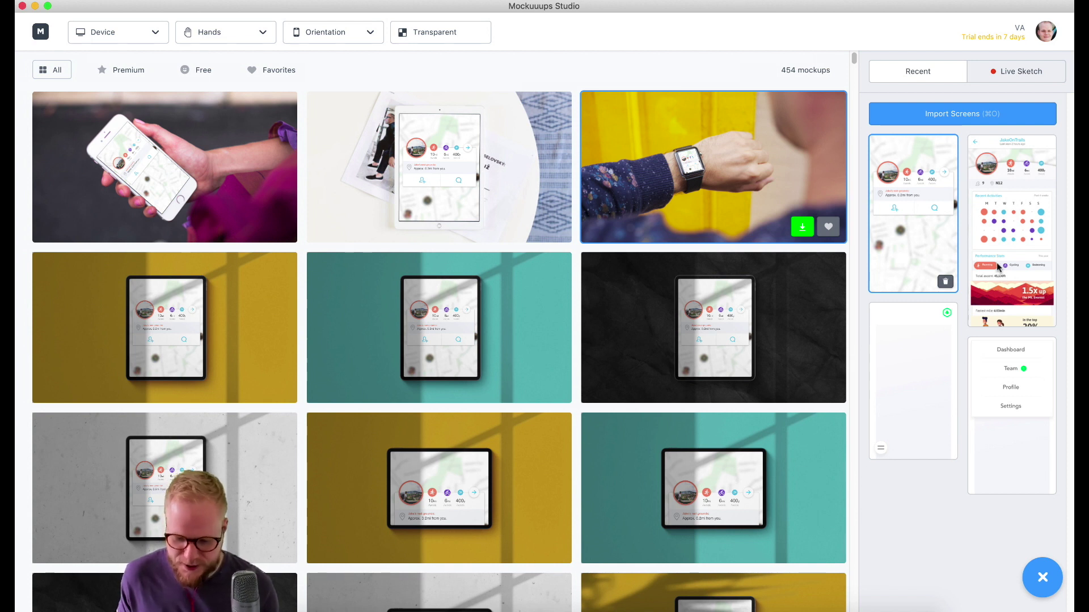
Step: Apply the Dashboard menu screen to the mockups and filter the devices to iPhone and iPad
click(1015, 397)
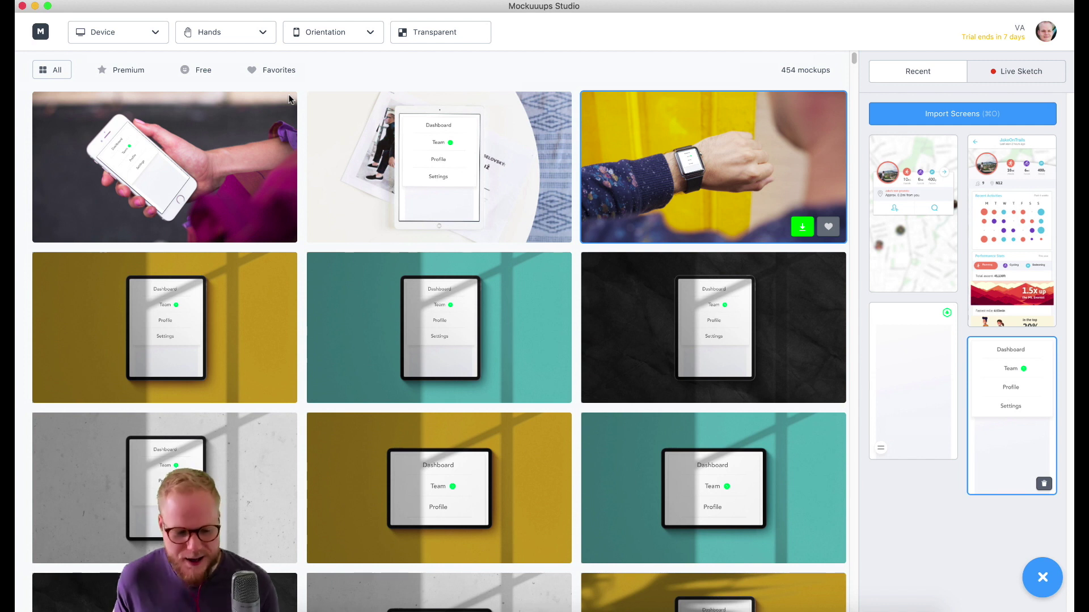
click(144, 35)
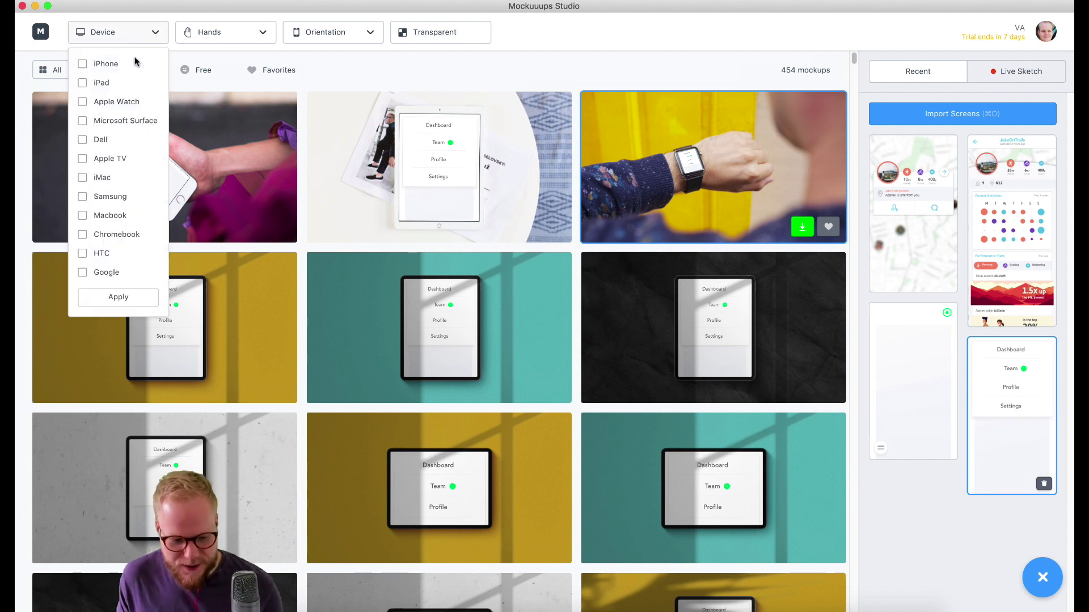
click(83, 64)
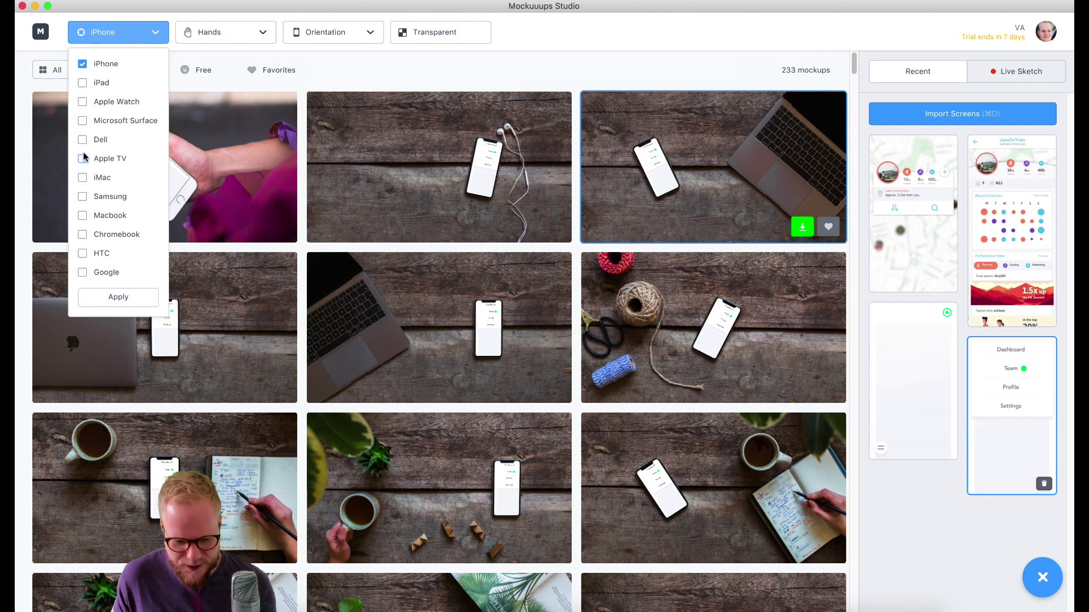
click(83, 82)
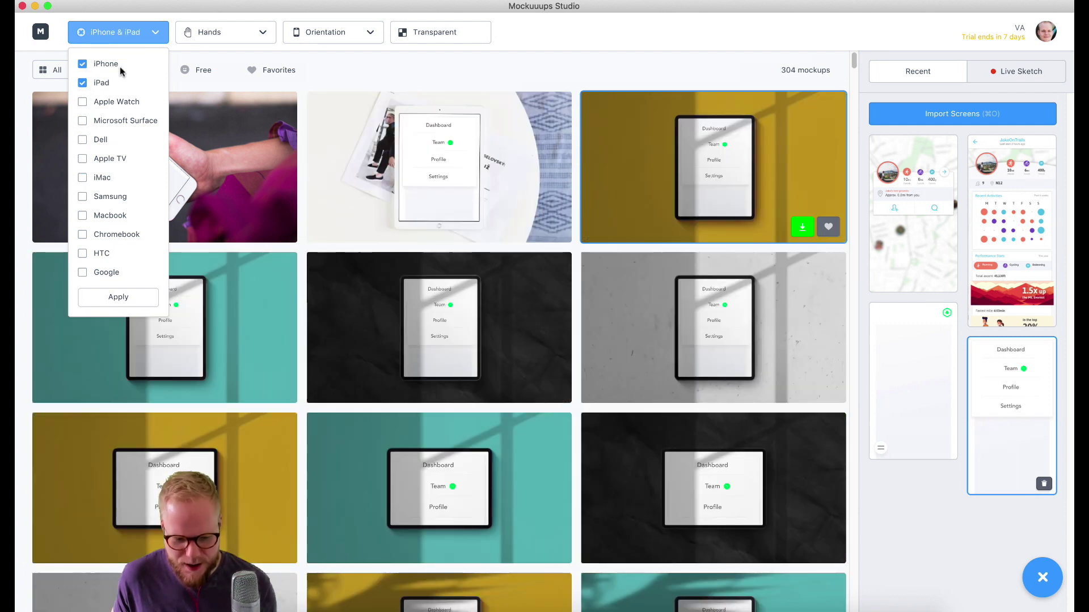
click(164, 35)
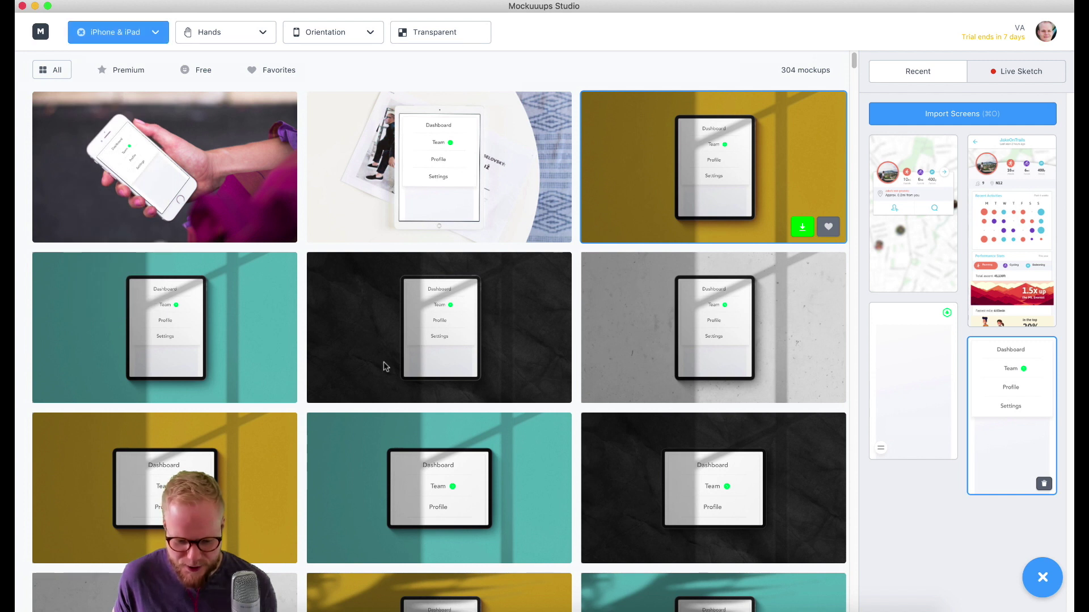
click(238, 34)
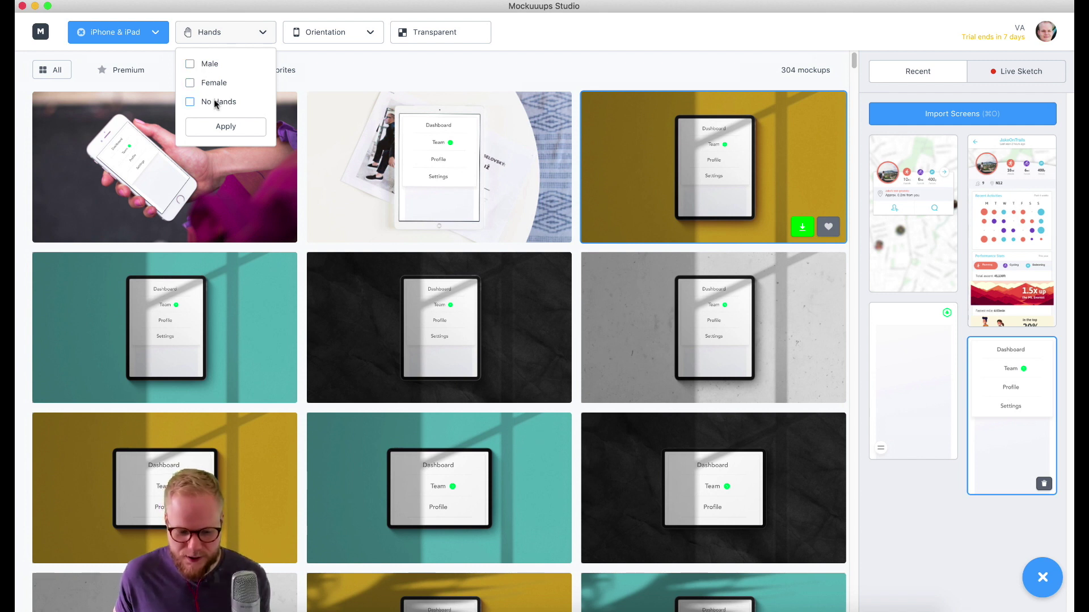
click(248, 33)
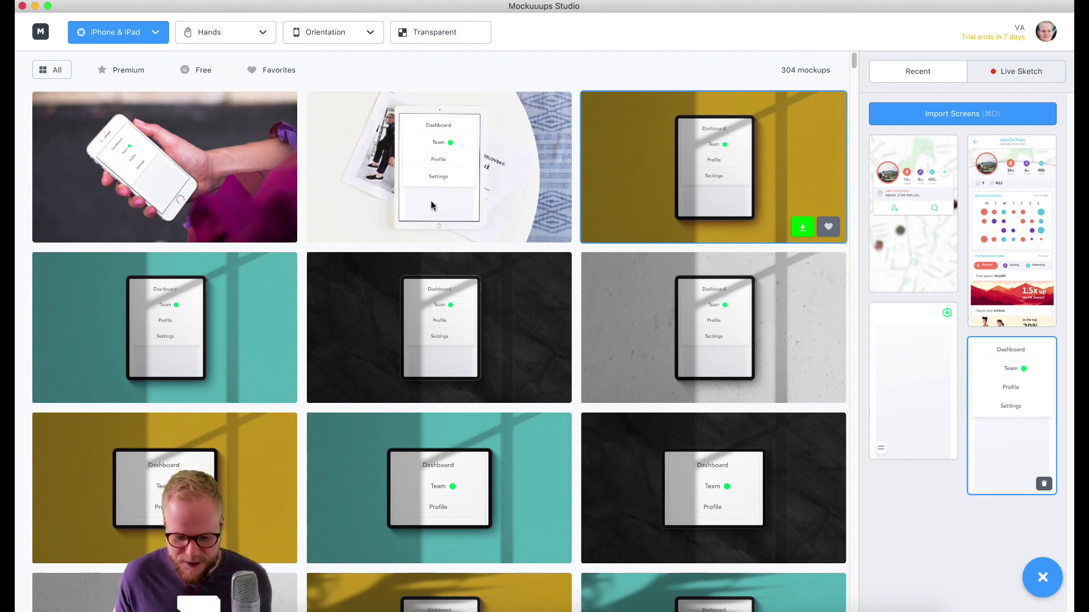
Step: Compare the landscape and portrait orientations and keep the mockups filtered to Portrait only
click(330, 32)
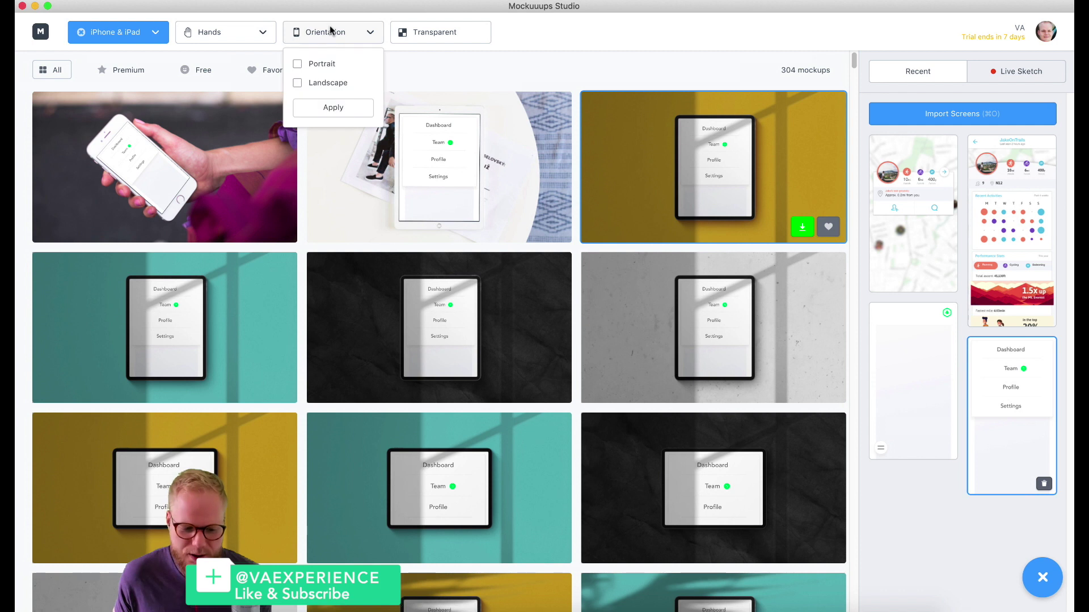
click(325, 83)
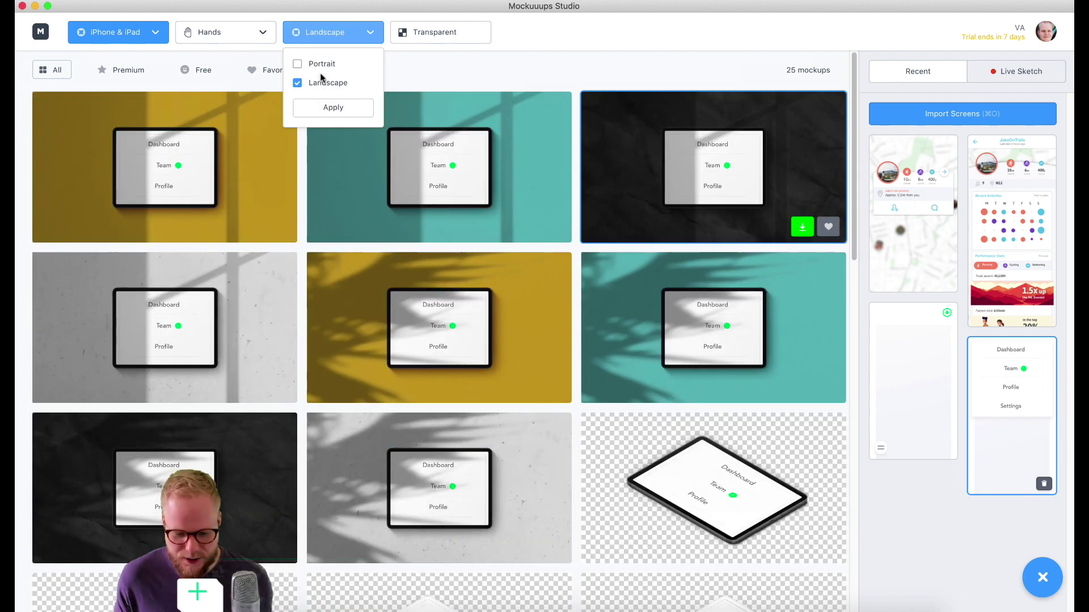
click(321, 64)
click(300, 81)
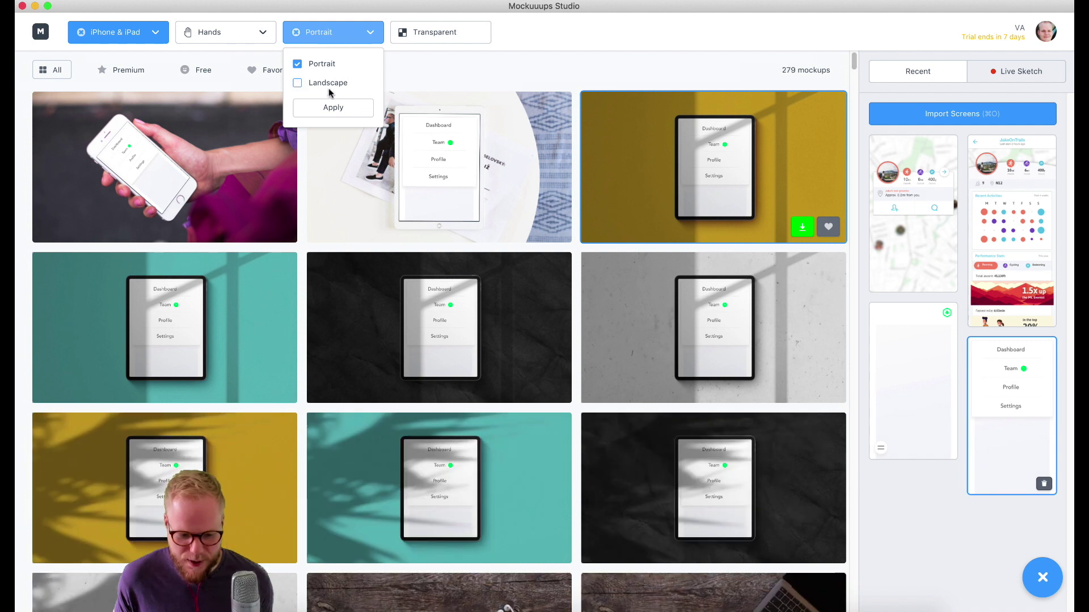
click(342, 108)
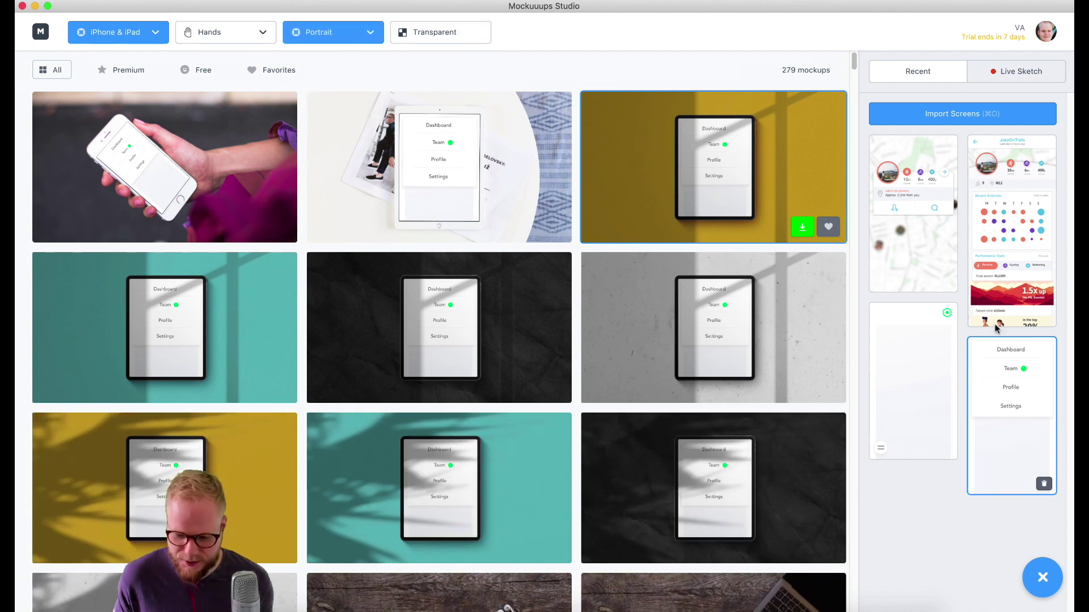
Step: Restrict the gallery to mockups with a transparent background and browse through them
click(450, 34)
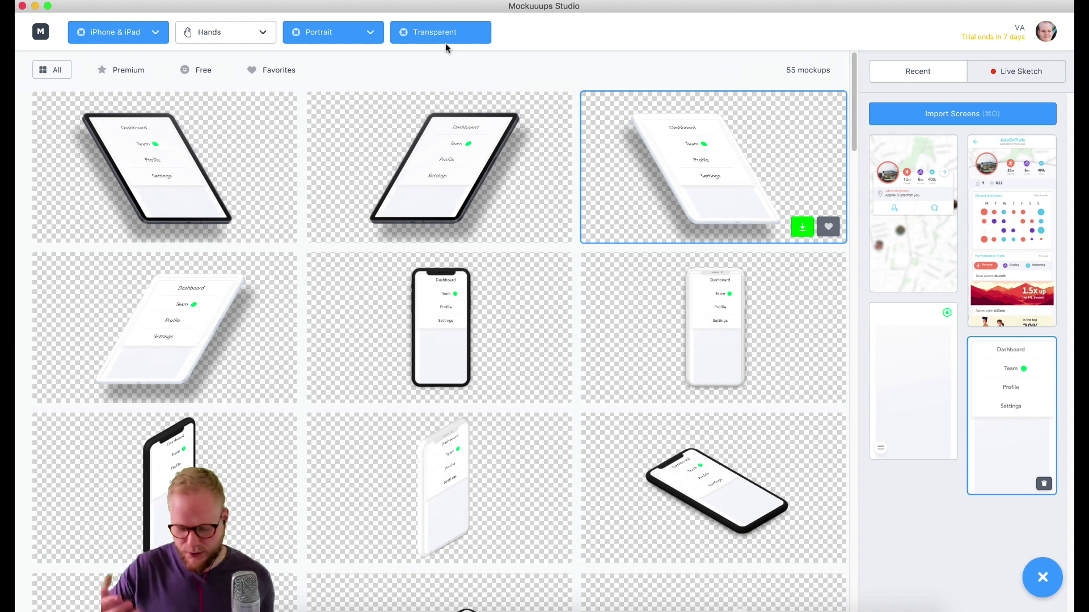
scroll(591, 210, down, 5)
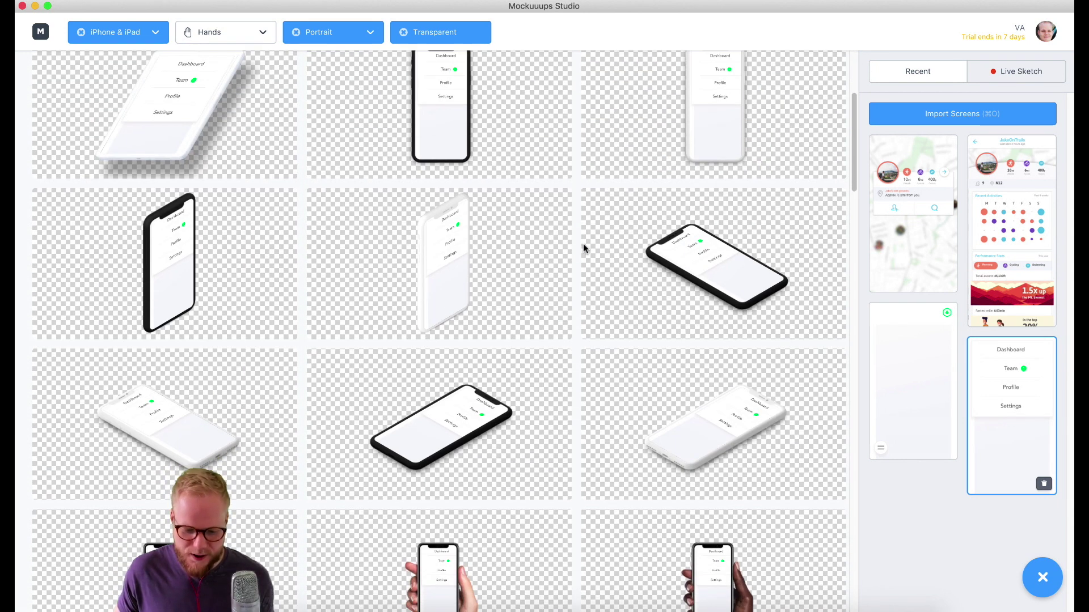
scroll(709, 266, down, 10)
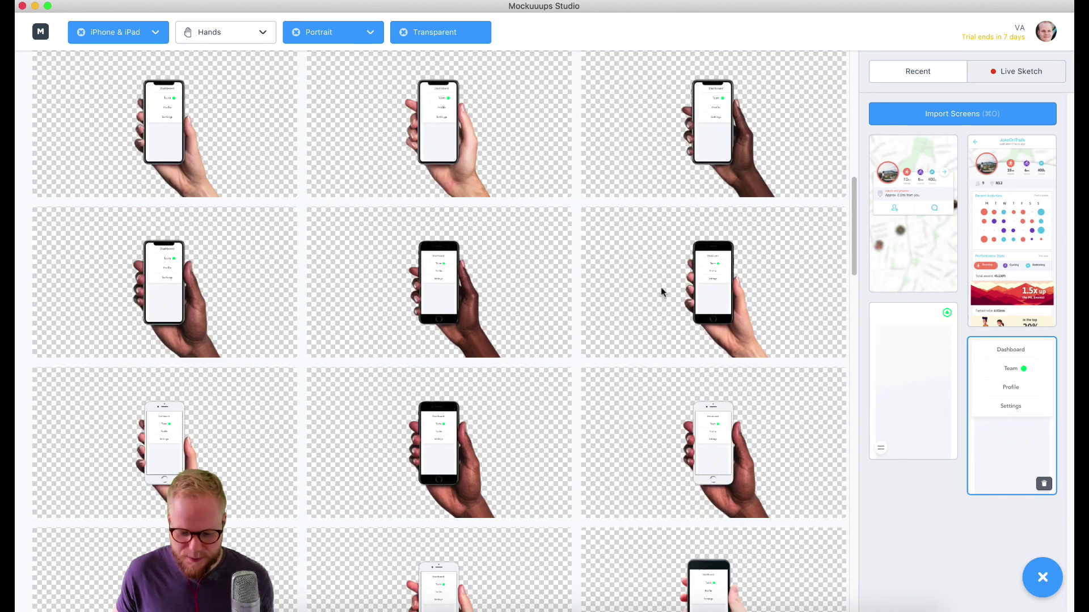
scroll(503, 299, down, 10)
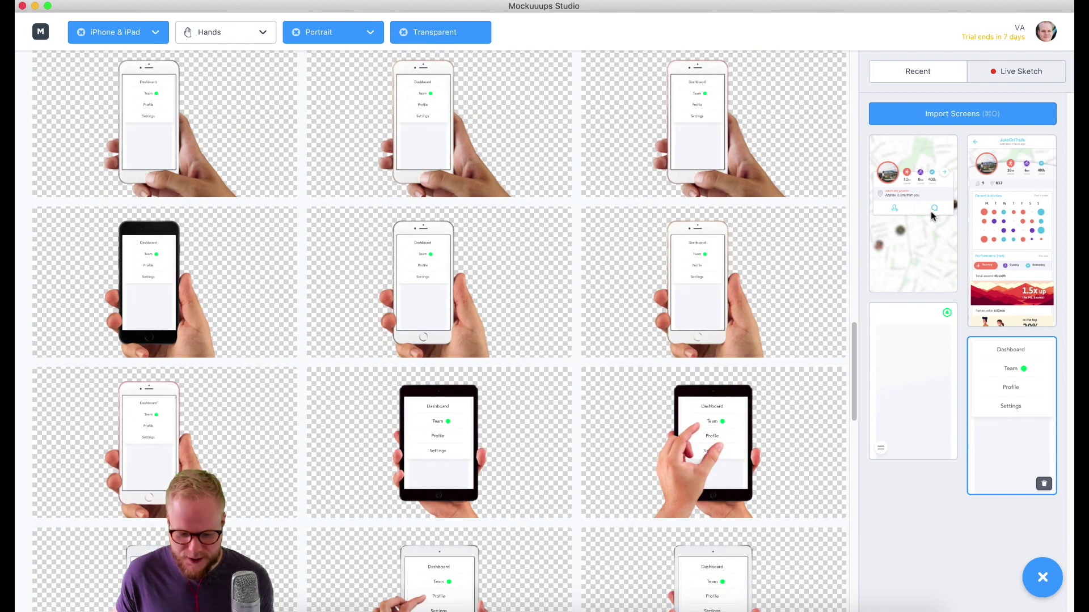
Step: Apply the activity profile screen to the mockups and open the handheld Silver iPhone 6s on editable background mockup
click(928, 199)
click(1024, 232)
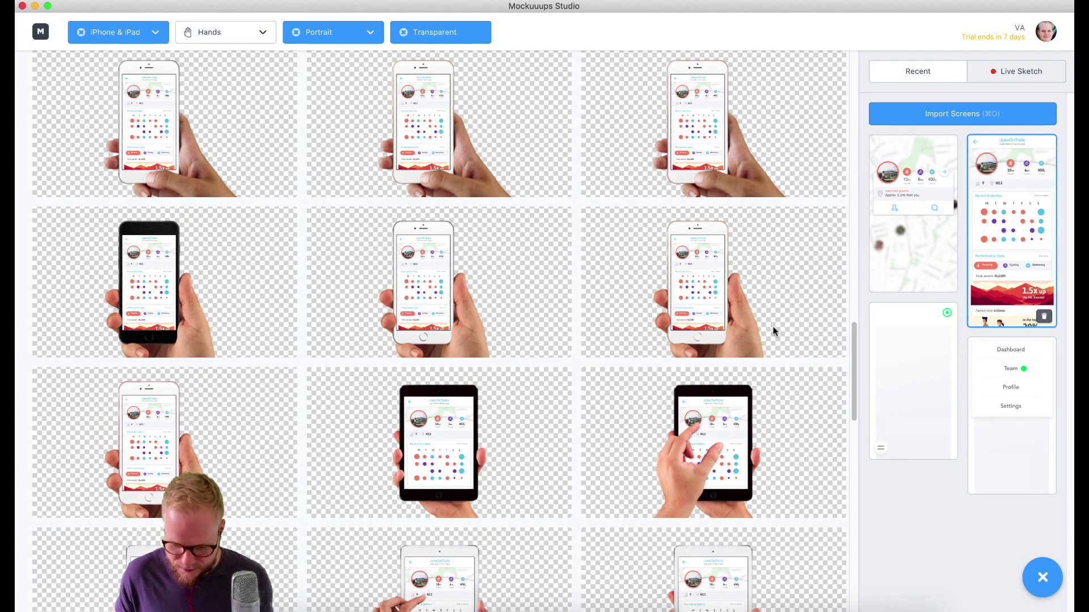
scroll(709, 312, up, 5)
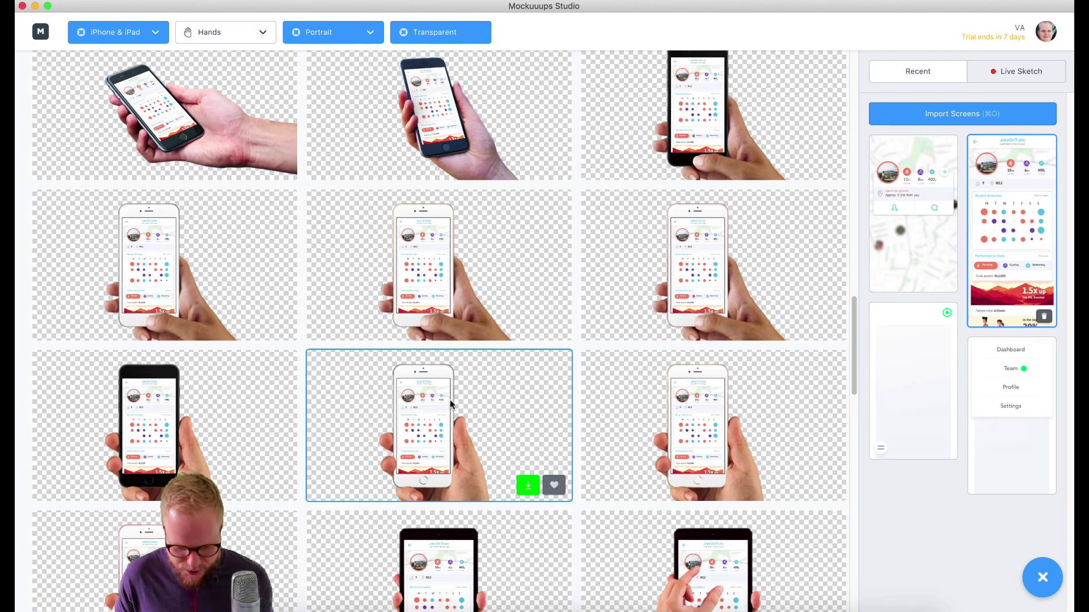
click(451, 404)
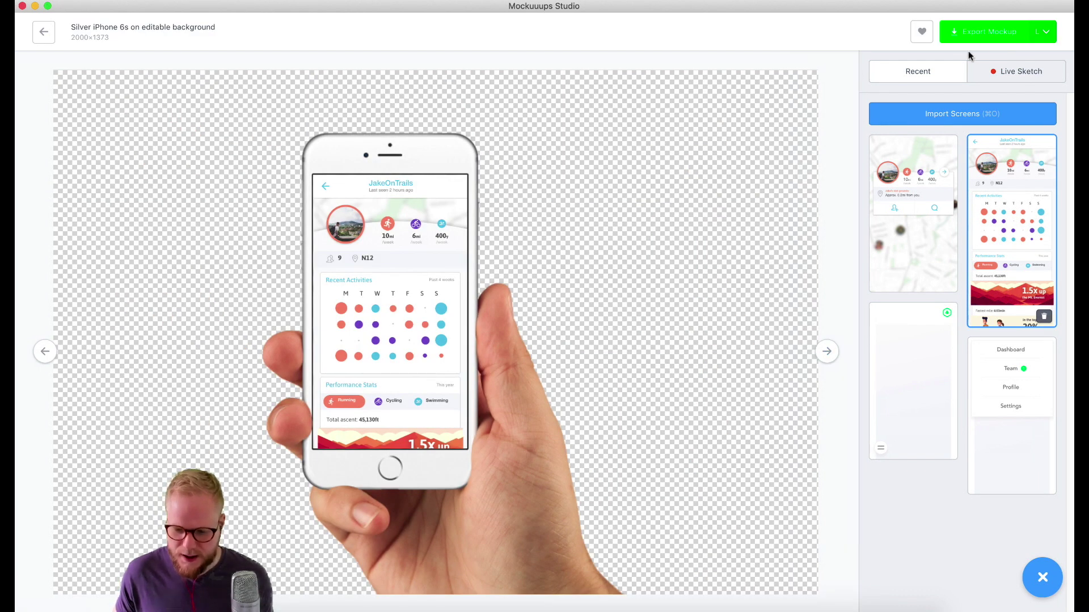
Step: Export the iPhone mockup at Medium size (1280px) to the Desktop
click(1046, 32)
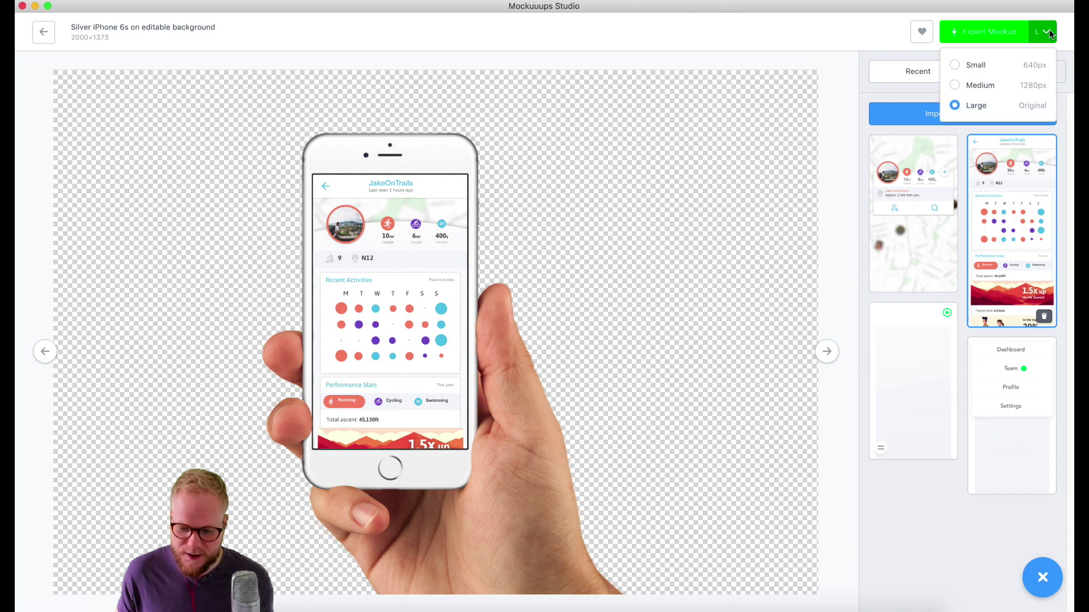
click(979, 86)
click(998, 33)
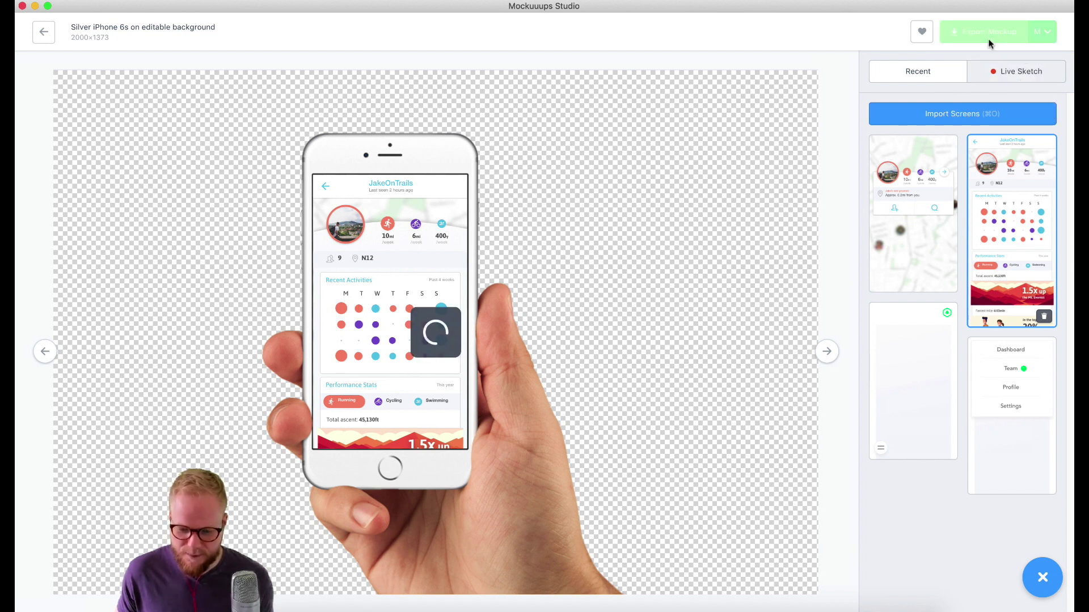
click(619, 93)
Step: Open silver-iphone-6s-on-editable-background.png from the Desktop in Finder, inspect the exported image and close it
double_click(214, 113)
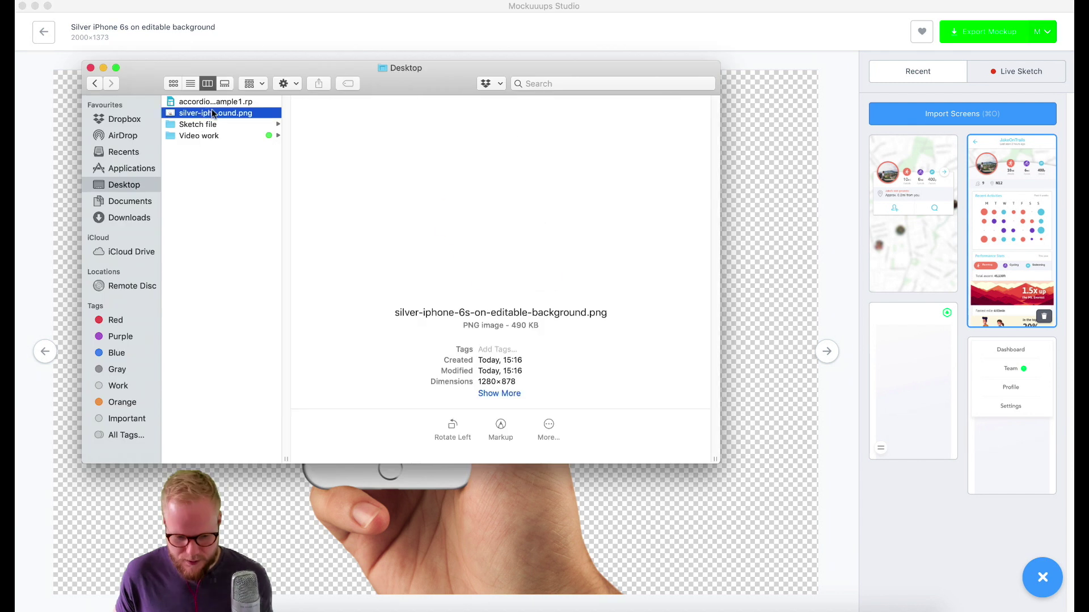
click(91, 68)
drag(335, 14, 394, 19)
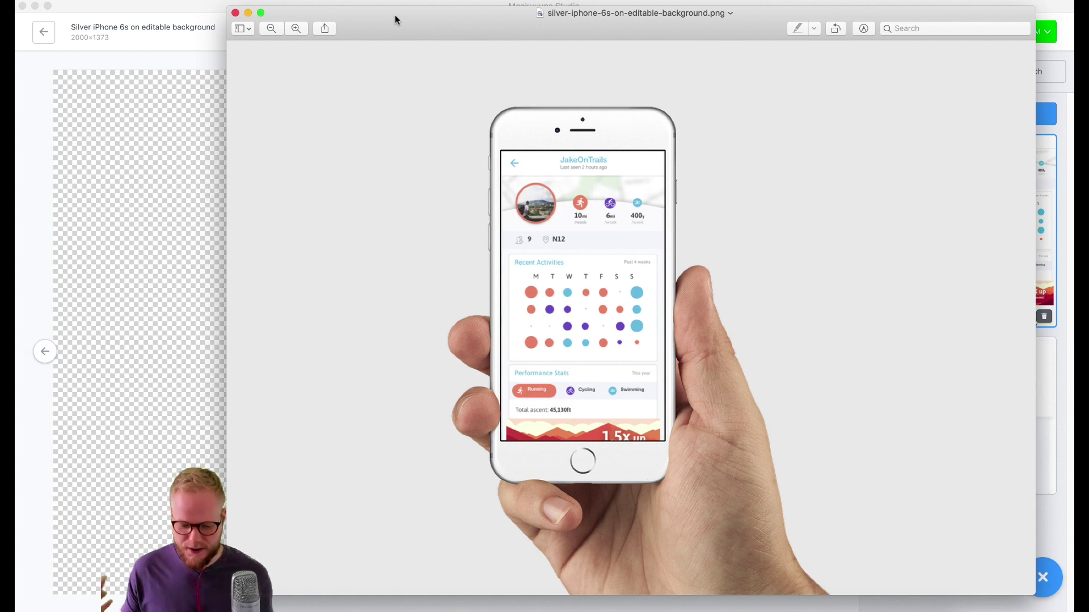
click(235, 13)
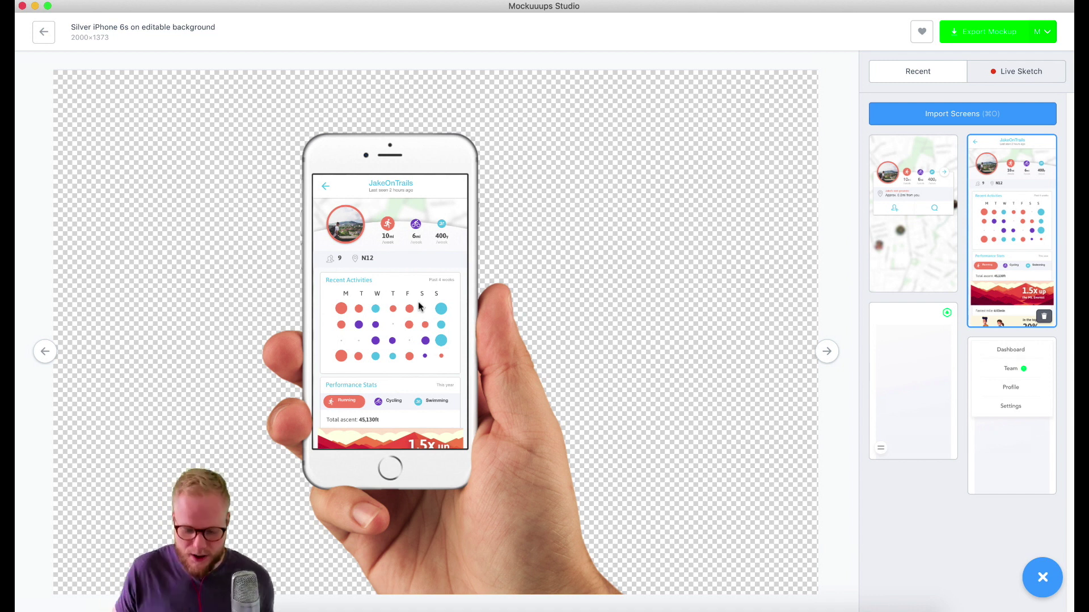
Step: Return to the mockup gallery and remove the Transparent filter, keeping the iPhone & iPad and Portrait filters
key(Escape)
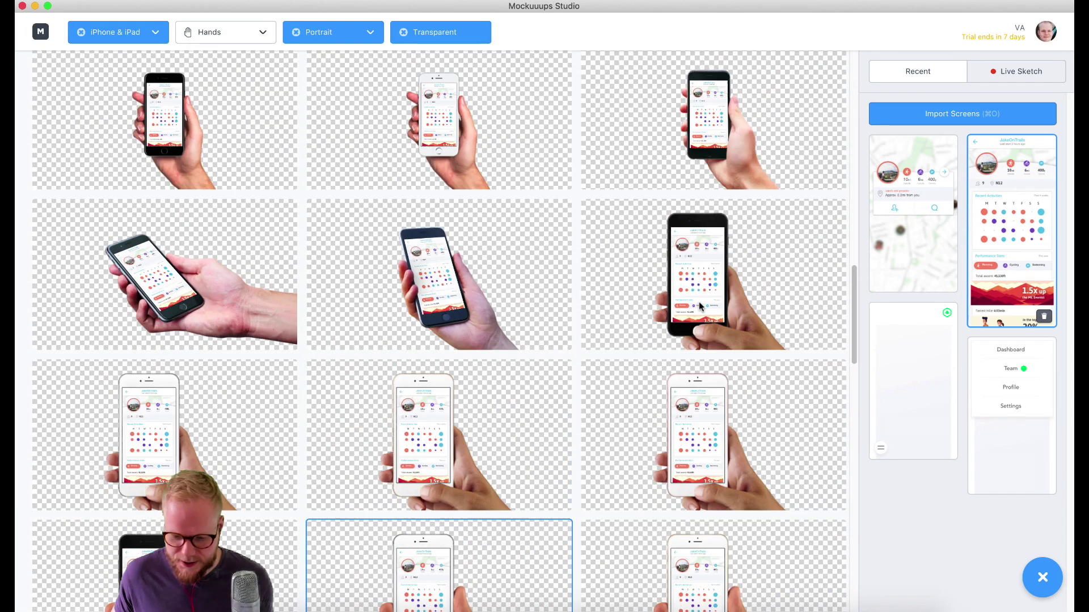
scroll(684, 306, down, 15)
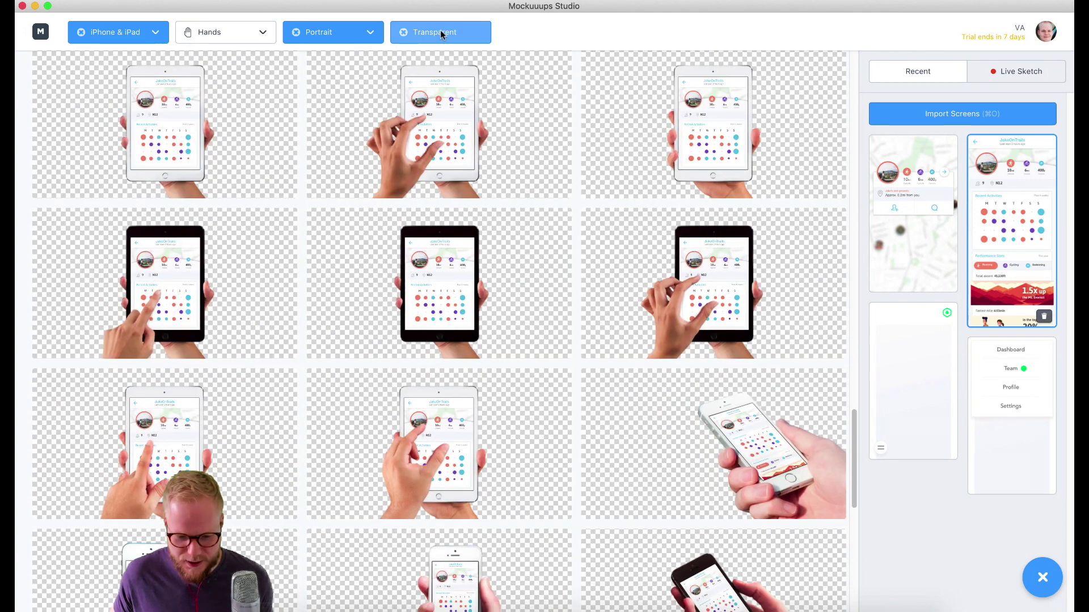
click(440, 31)
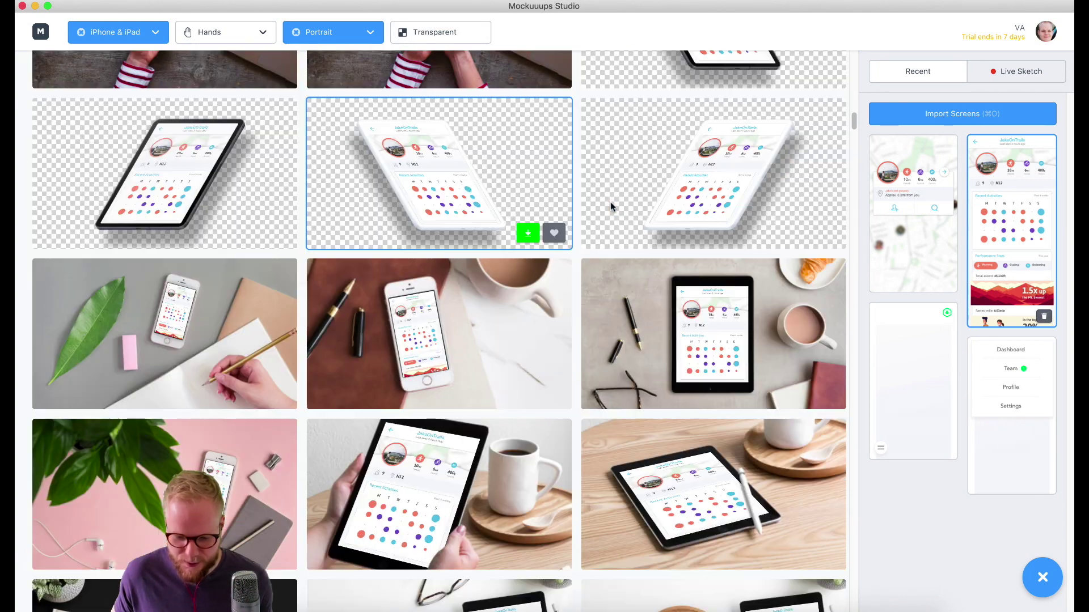
Step: Look through the portrait iPhone and iPad scenes, preview the iPhone X Space Gray on white table mockup, and return to the gallery
scroll(610, 201, up, 10)
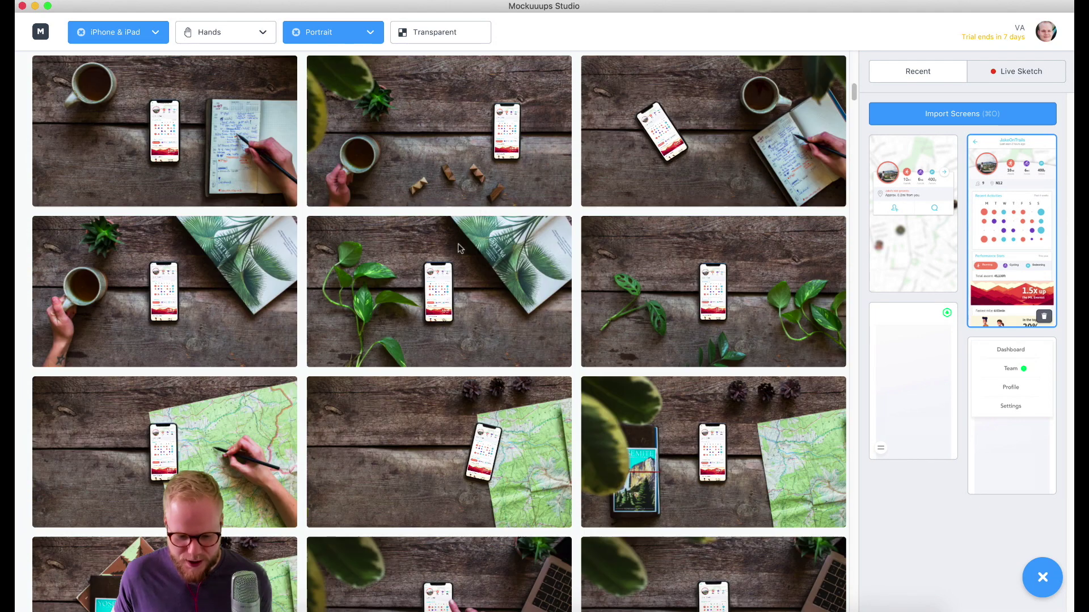
scroll(461, 249, up, 10)
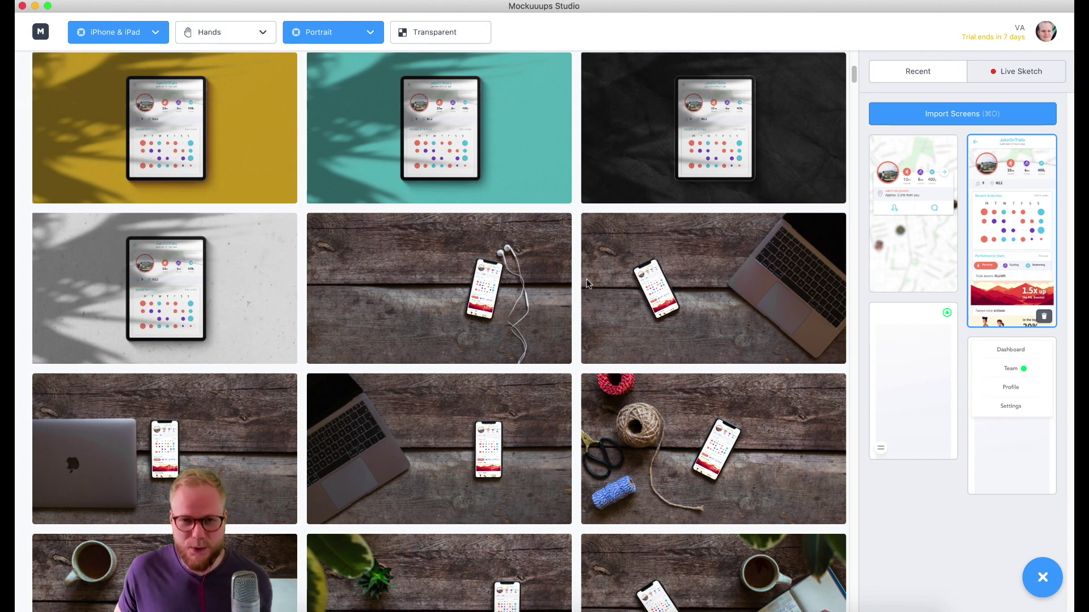
scroll(498, 309, down, 5)
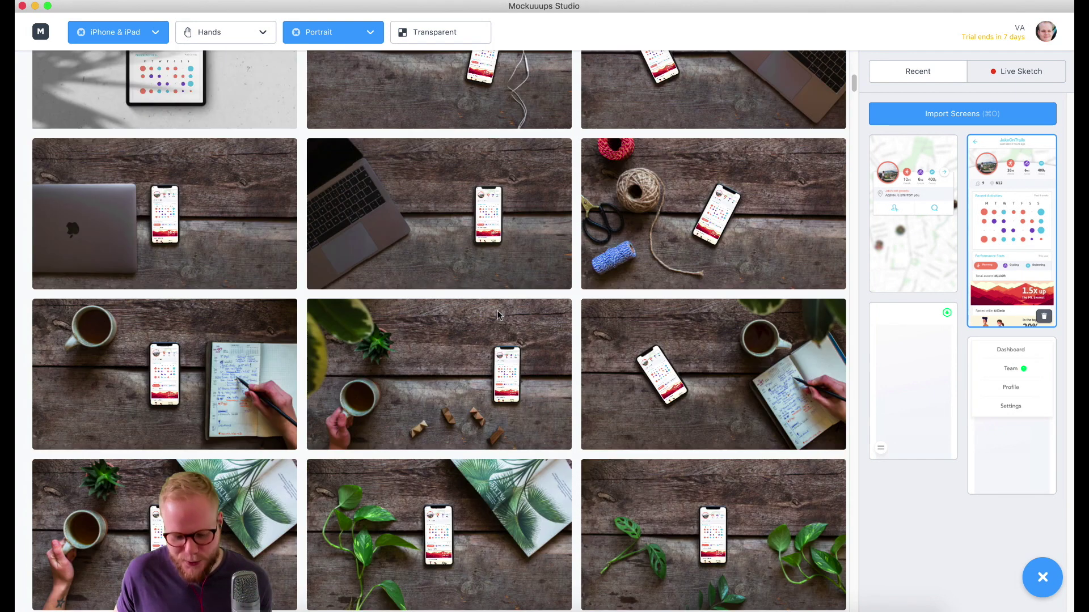
scroll(497, 311, down, 9)
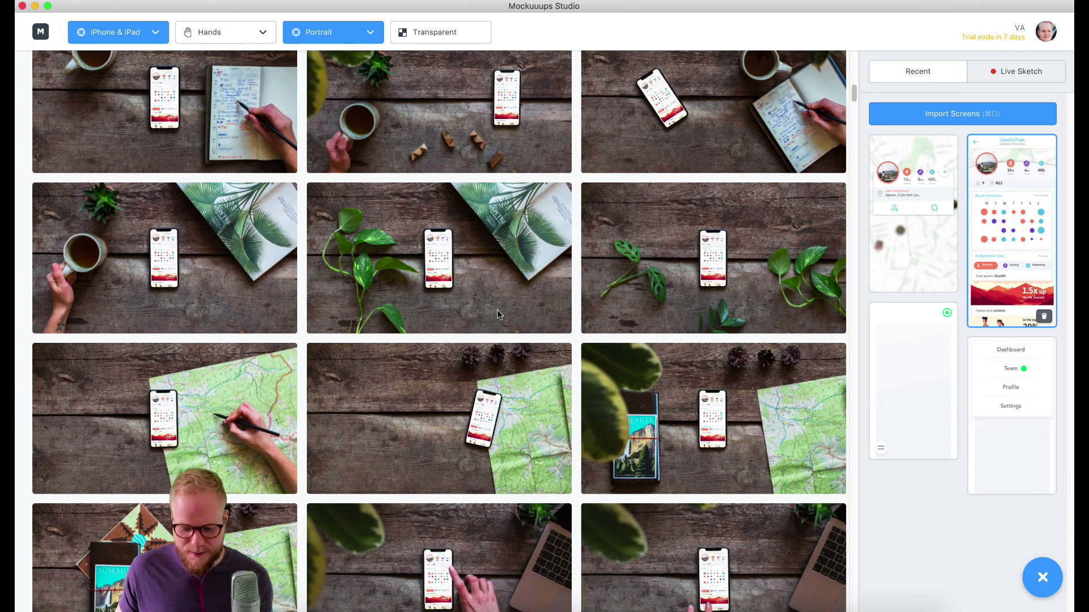
scroll(497, 320, down, 2)
scroll(497, 318, down, 10)
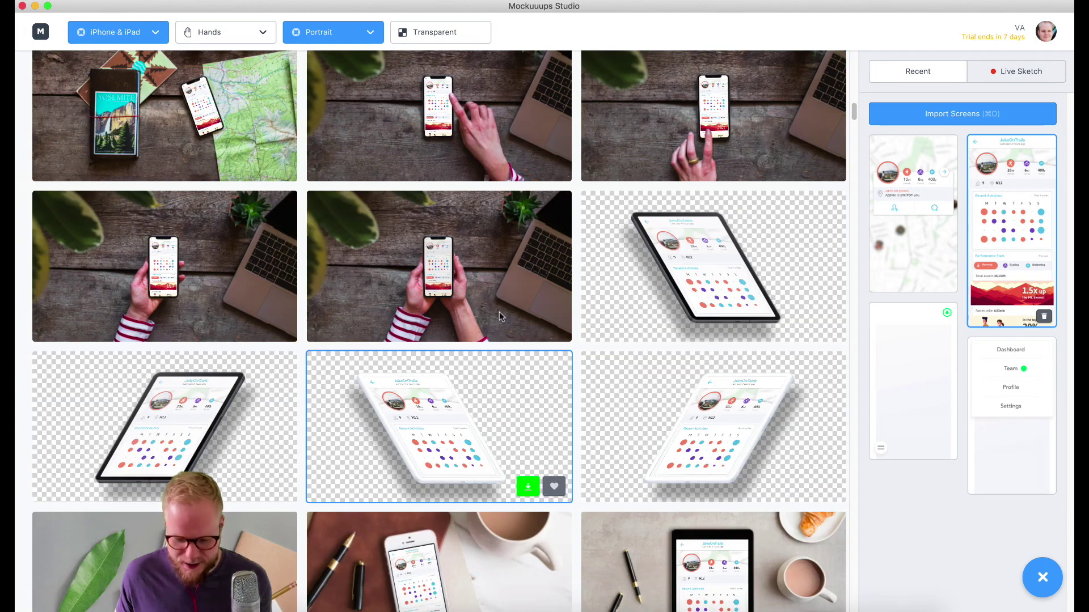
scroll(520, 358, down, 2)
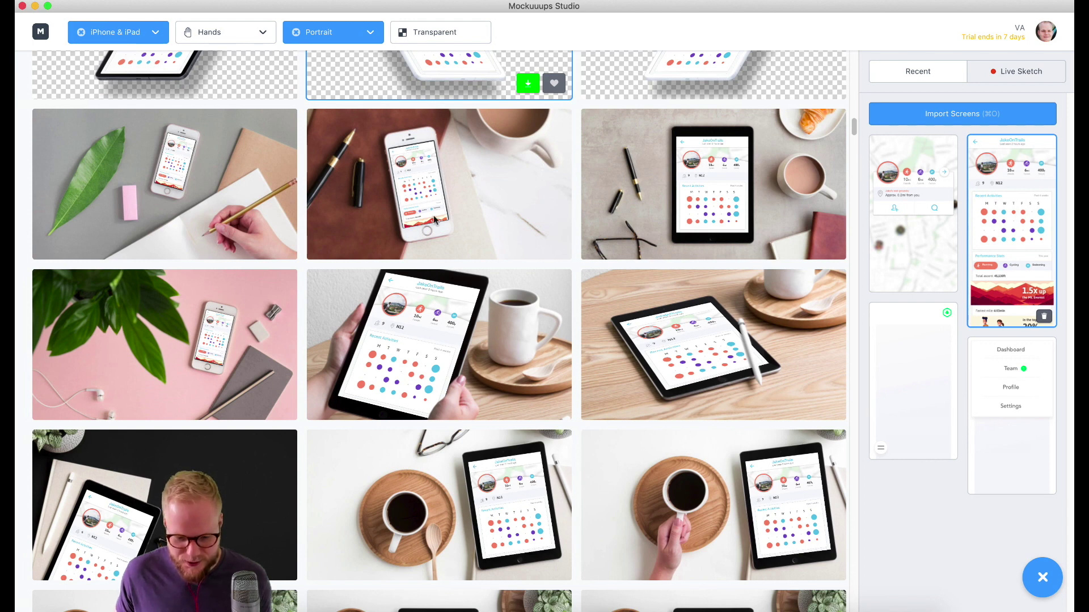
scroll(507, 328, down, 8)
scroll(506, 328, down, 9)
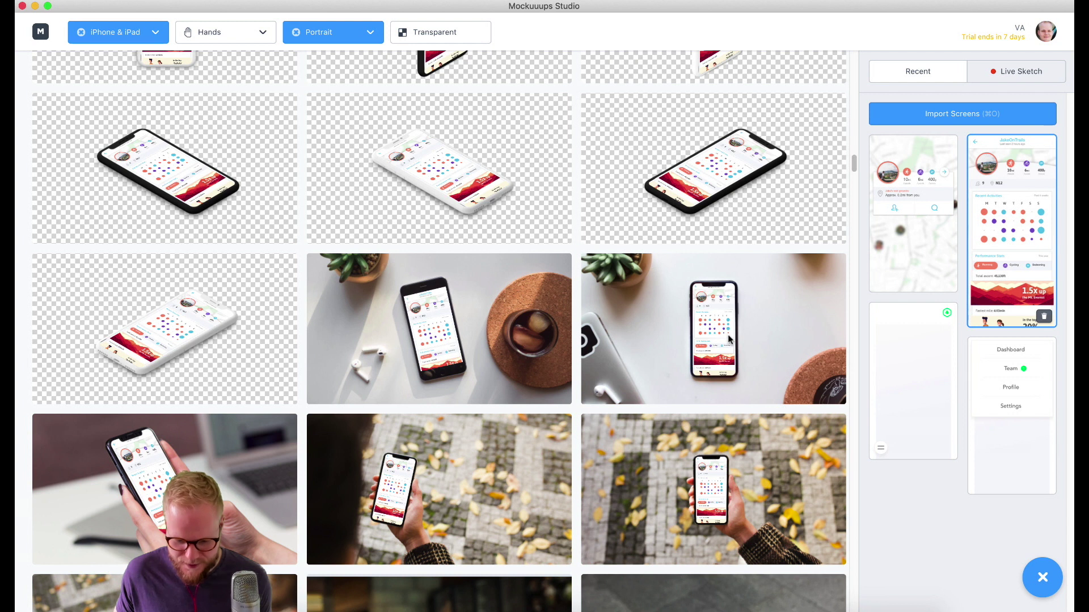
click(734, 332)
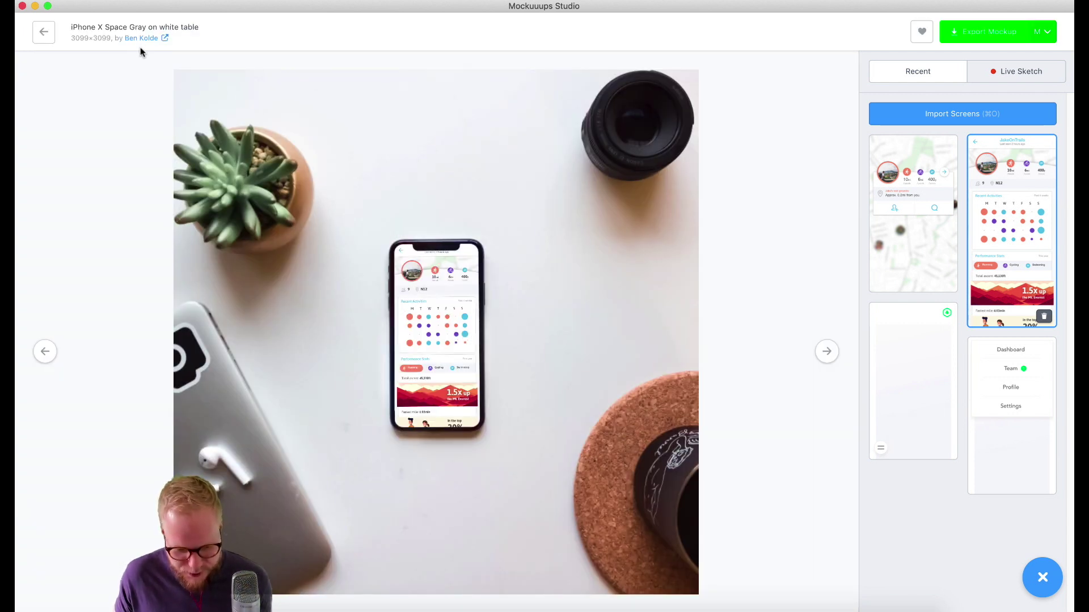
click(44, 32)
Step: Examine more handheld phone scenes, preview the Woman holding iPhone 7 in front of the palm tree mockup, and return to the gallery
scroll(533, 288, down, 6)
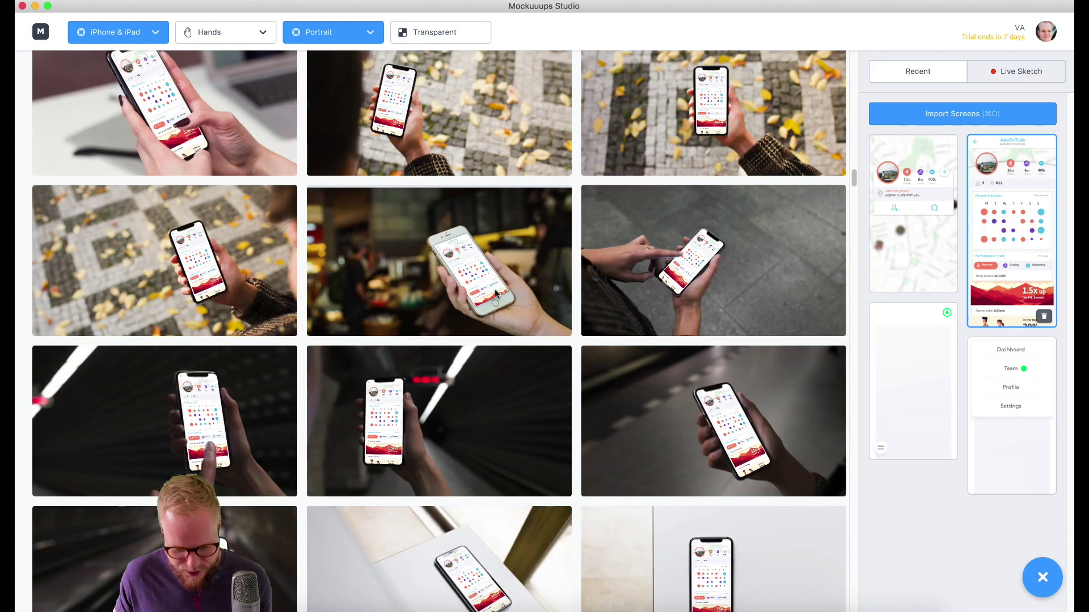
scroll(493, 346, down, 1)
scroll(493, 351, down, 8)
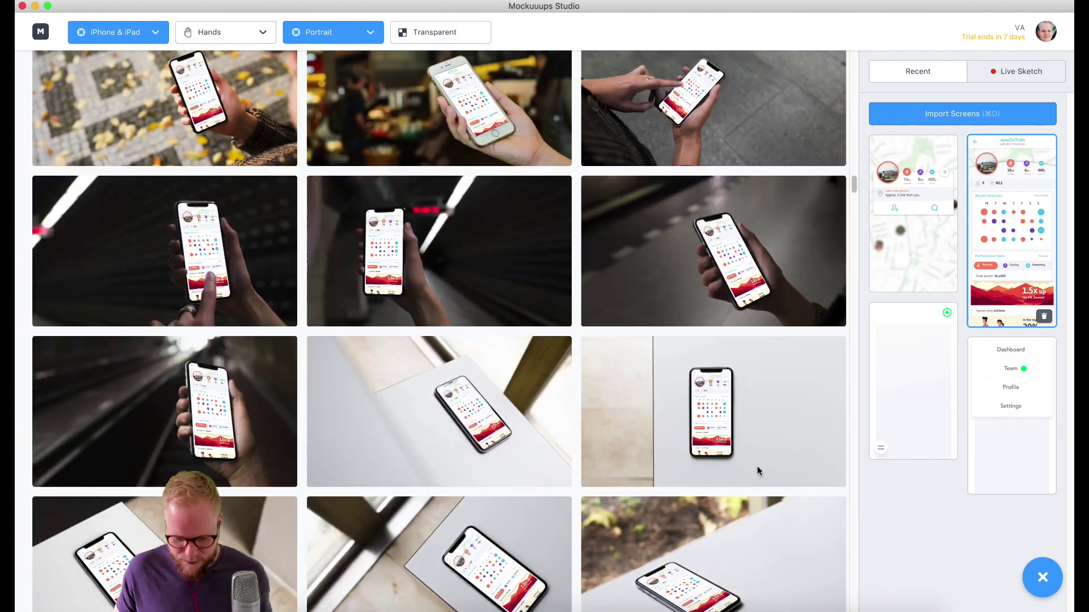
scroll(758, 470, down, 10)
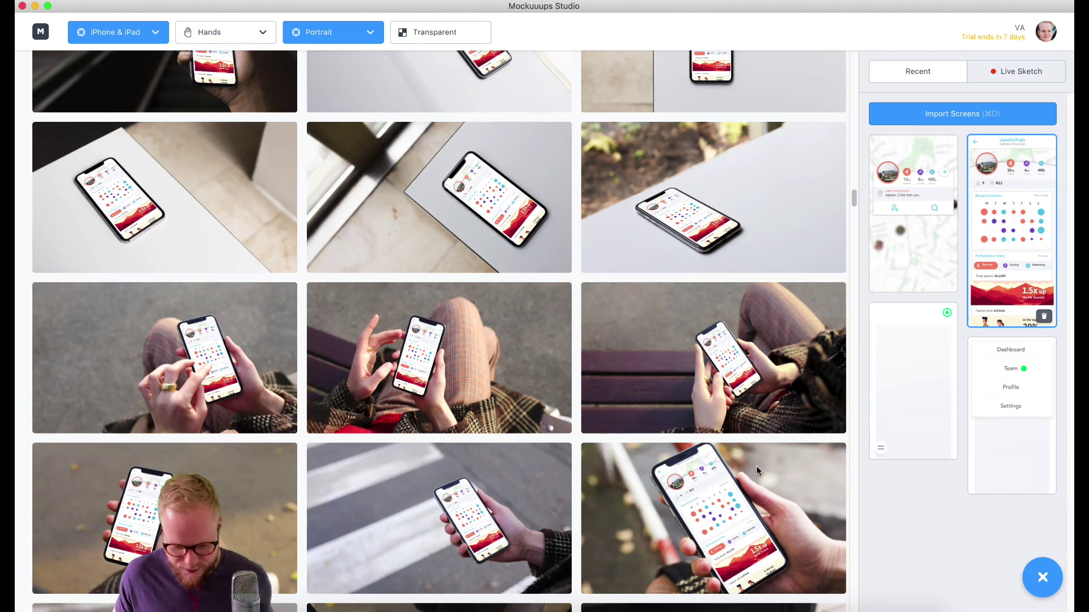
scroll(493, 397, down, 11)
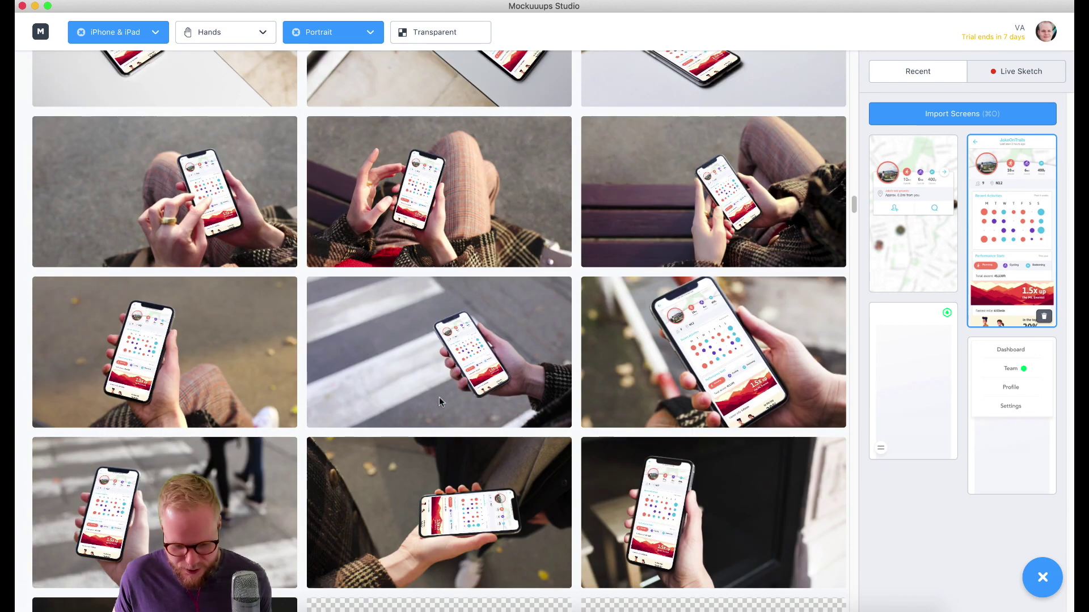
scroll(648, 464, down, 9)
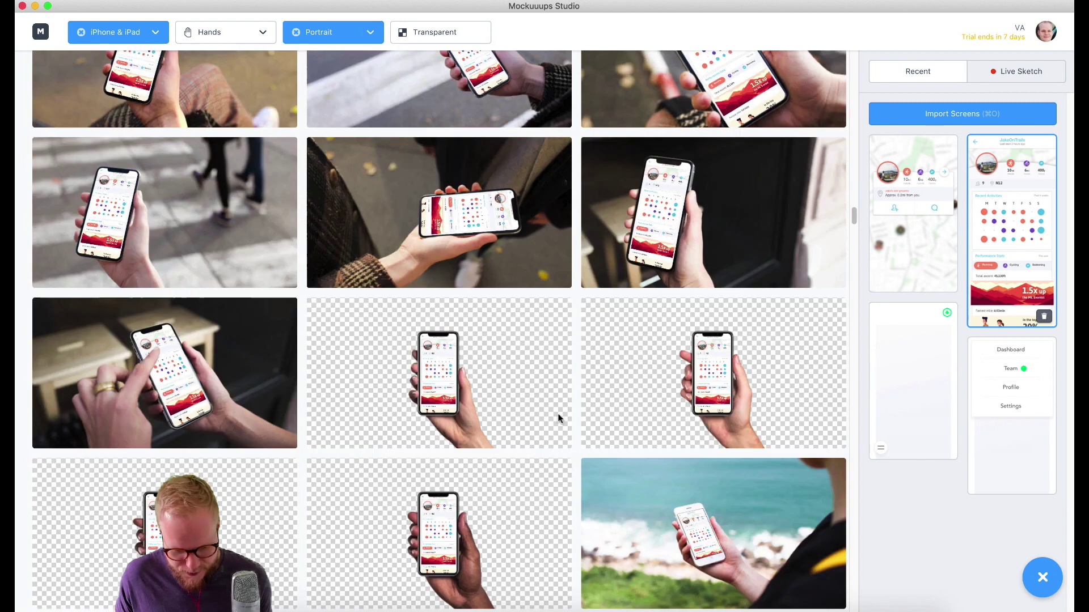
scroll(590, 397, down, 6)
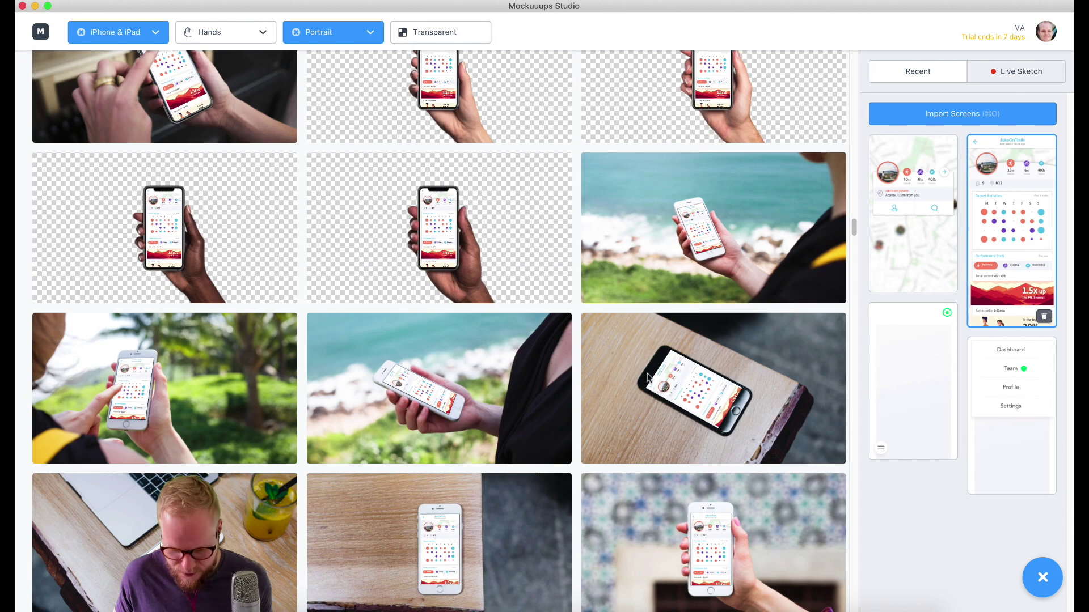
scroll(589, 359, down, 1)
click(233, 352)
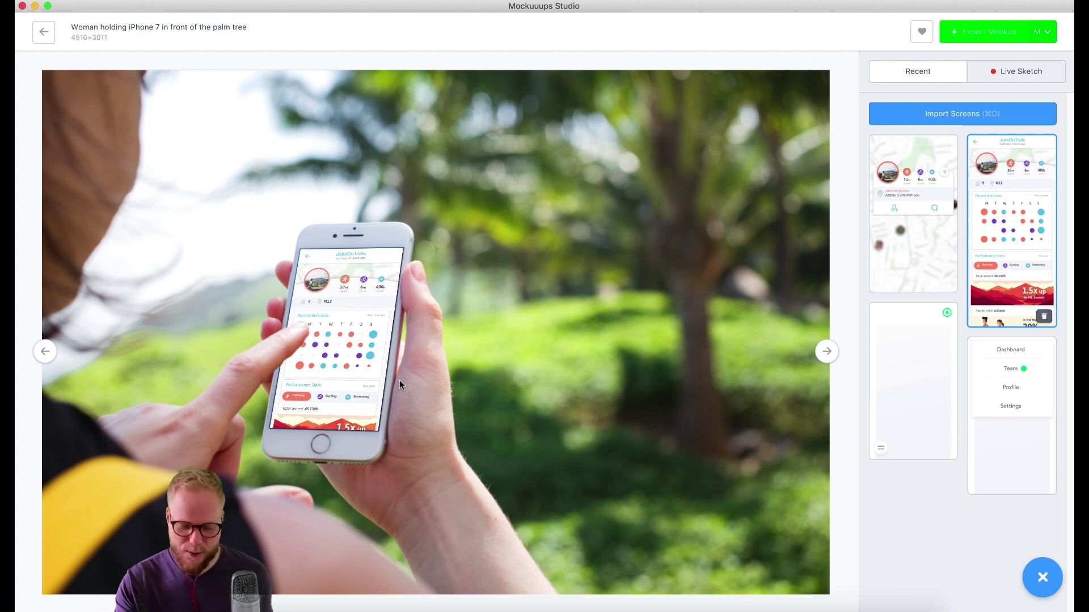
key(Escape)
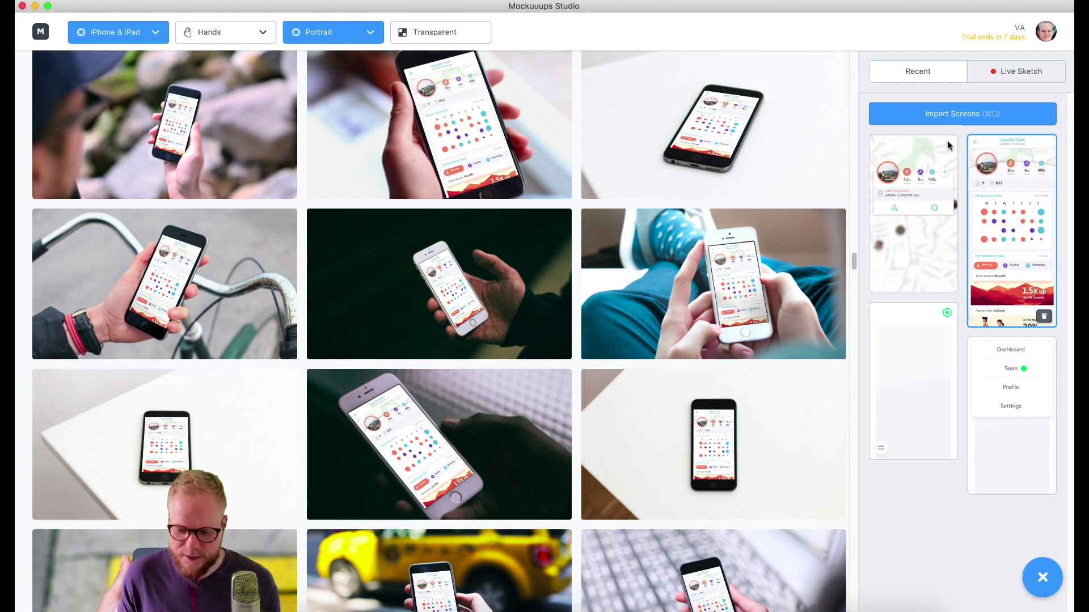
scroll(670, 237, down, 2)
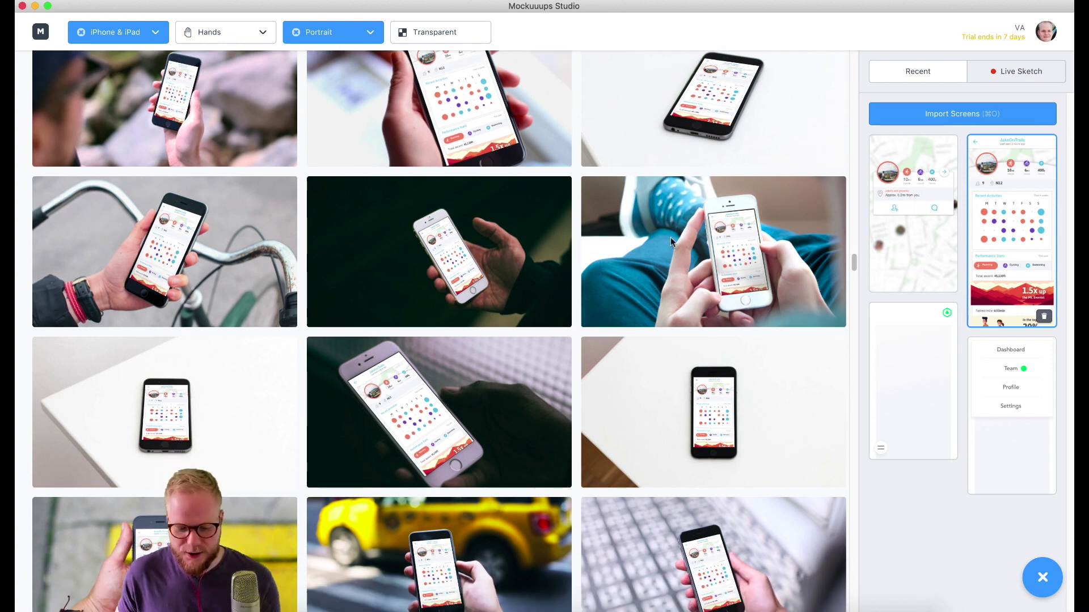